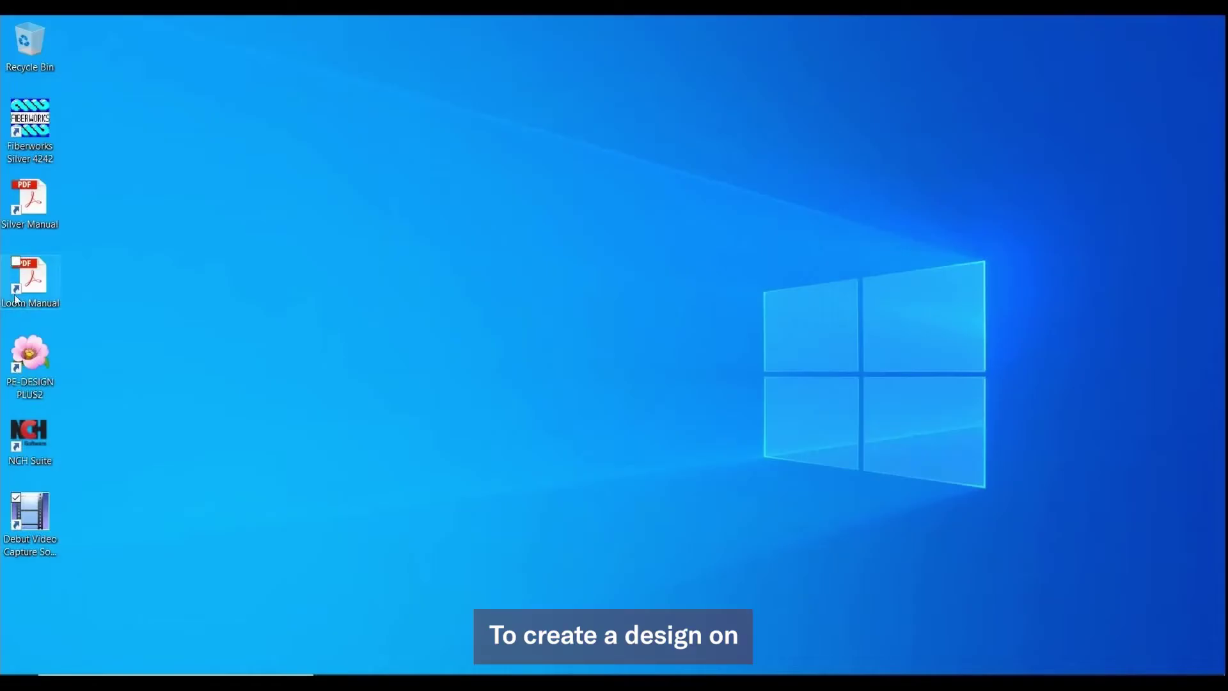
Step: Launch PE-DESIGN PLUS2 from its desktop shortcut
{"action": "left_click", "coordinate": [32, 371]}
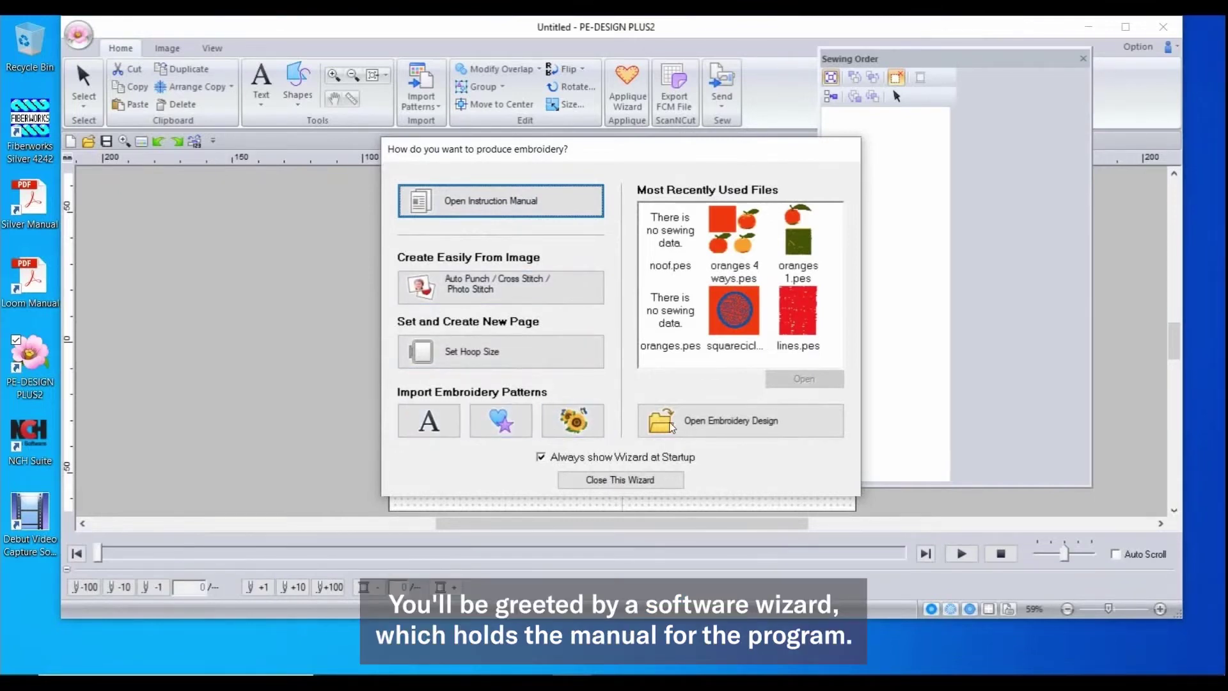
Step: Close the startup wizard and look through the Shapes, Import Patterns and Send menus
{"action": "left_click", "coordinate": [637, 481]}
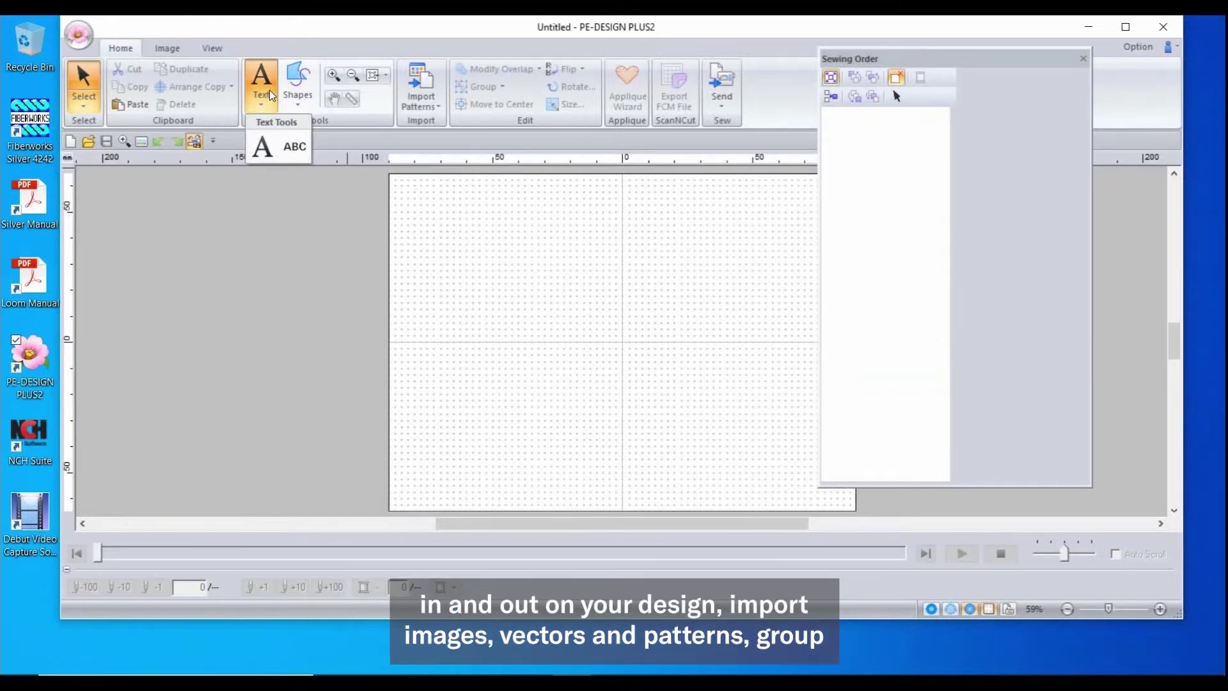
{"action": "left_click", "coordinate": [309, 87]}
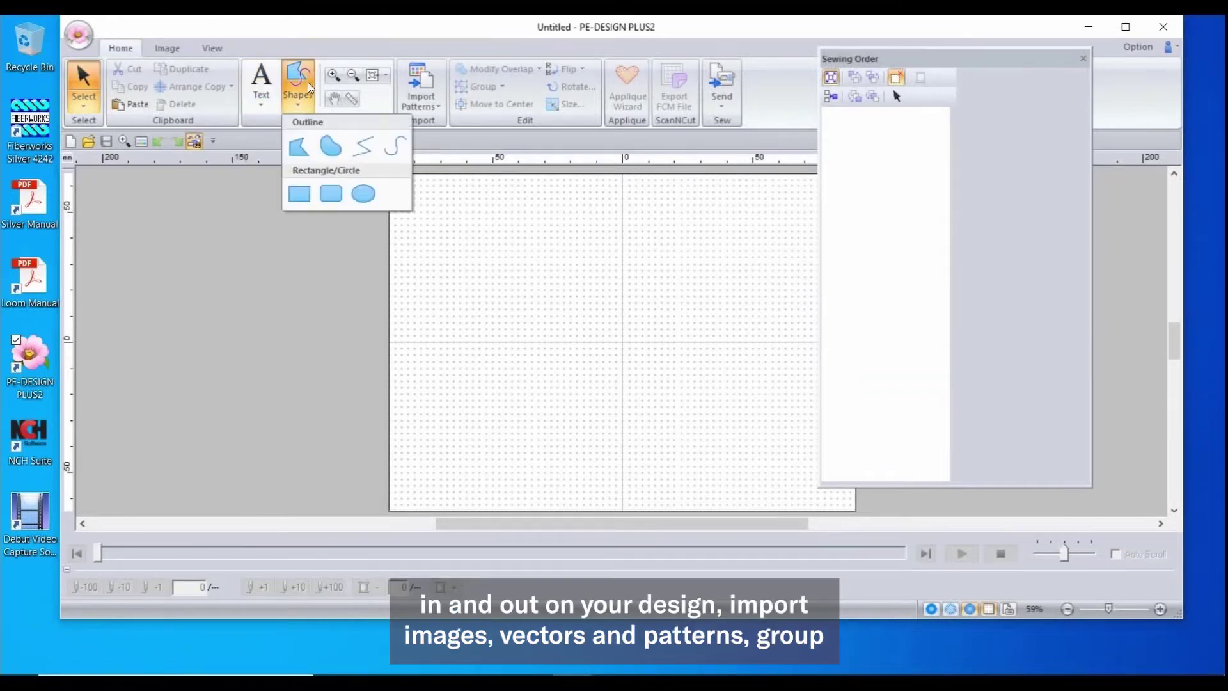
{"action": "left_click", "coordinate": [309, 88]}
{"action": "left_click", "coordinate": [421, 92]}
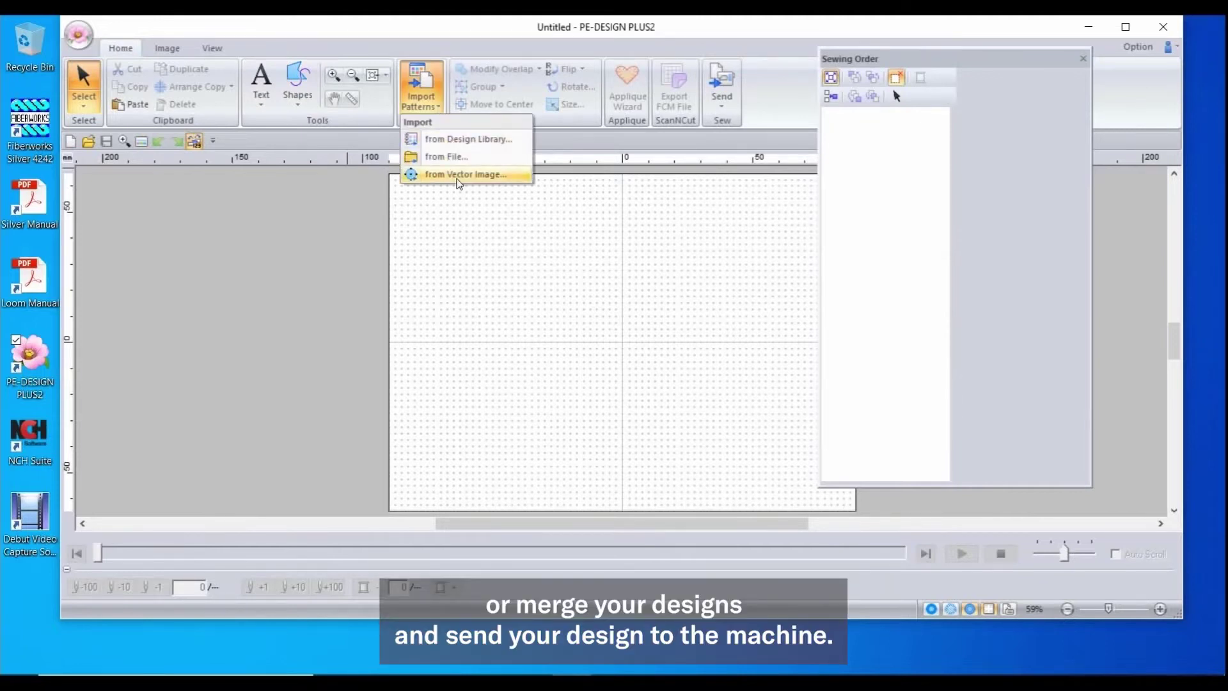
{"action": "left_click", "coordinate": [722, 90]}
{"action": "mouse_move", "coordinate": [762, 148]}
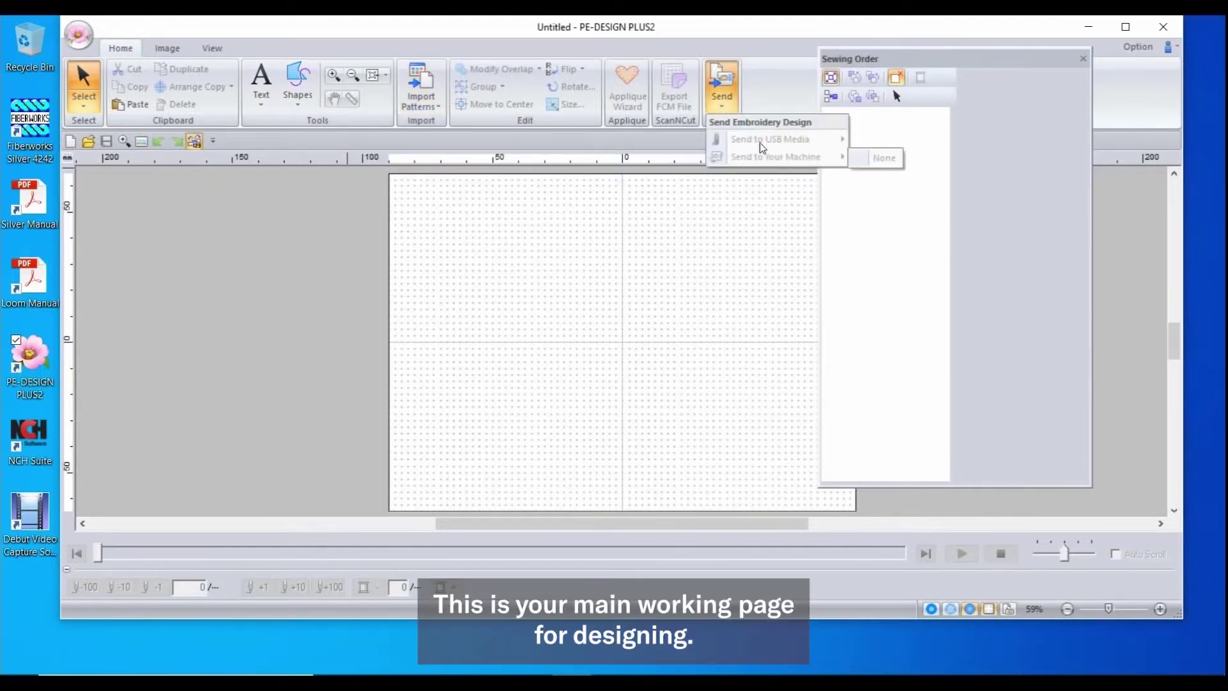
{"action": "left_click", "coordinate": [189, 255]}
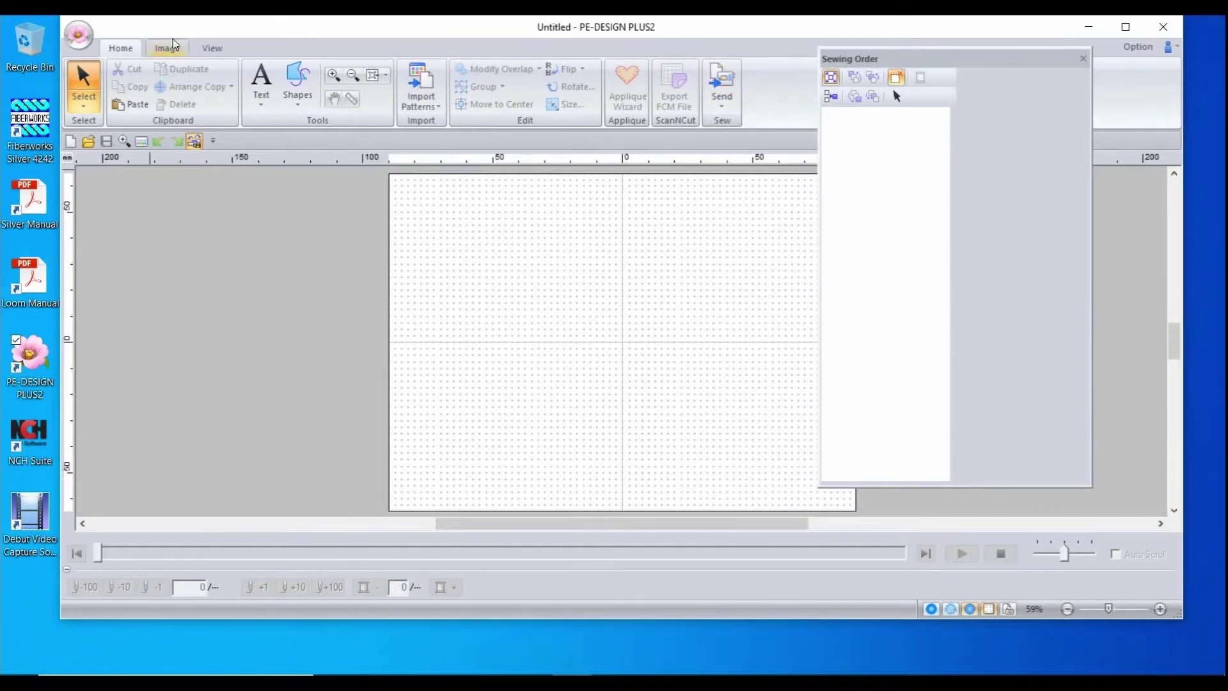
Step: Open the 'orange' JPG from Libraries > Documents through Image > Open > from File
{"action": "left_click", "coordinate": [167, 48]}
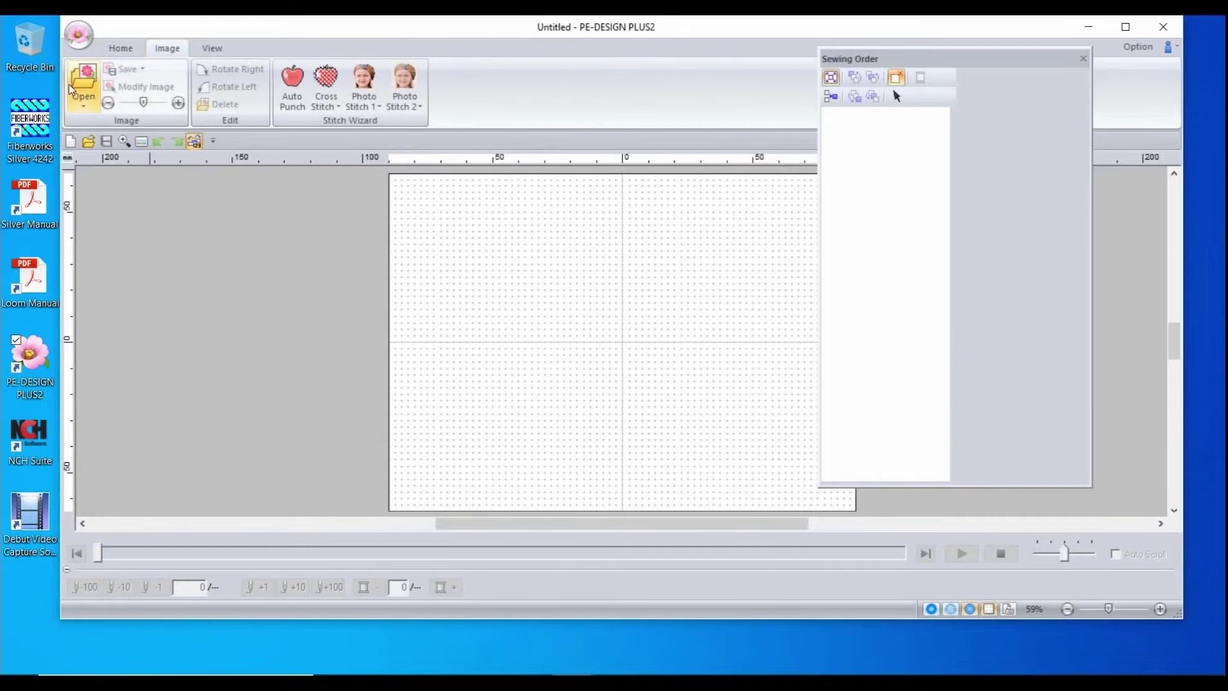
{"action": "left_click", "coordinate": [83, 101]}
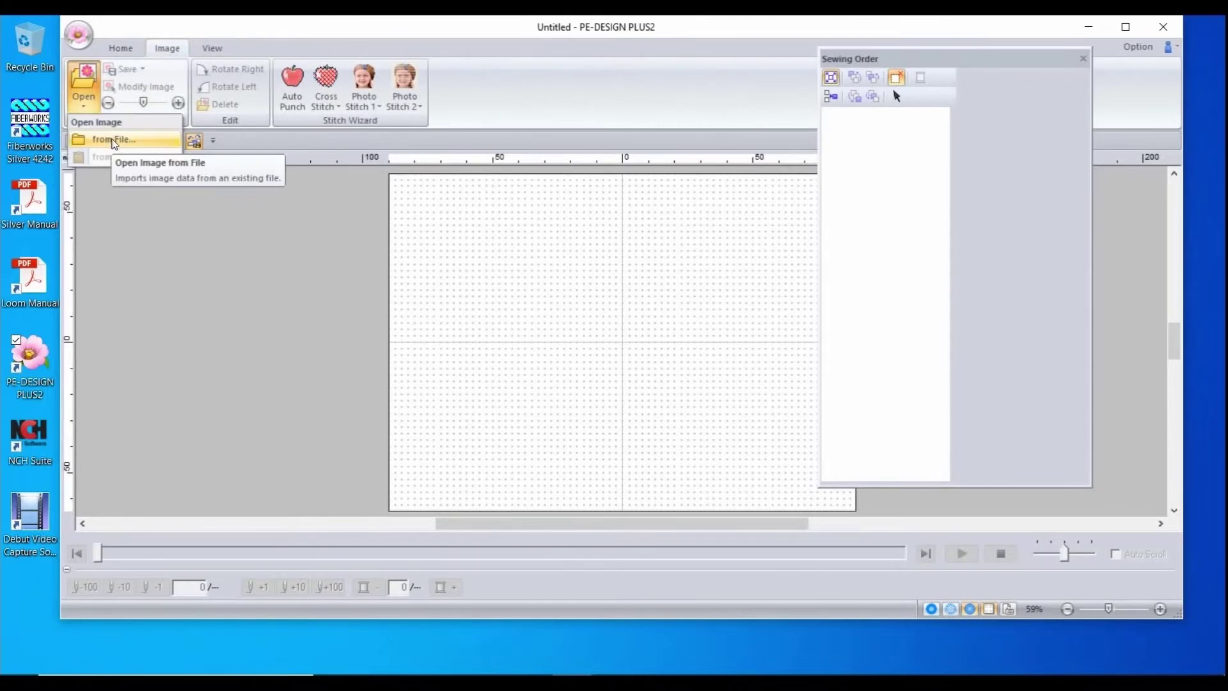
{"action": "left_click", "coordinate": [113, 142]}
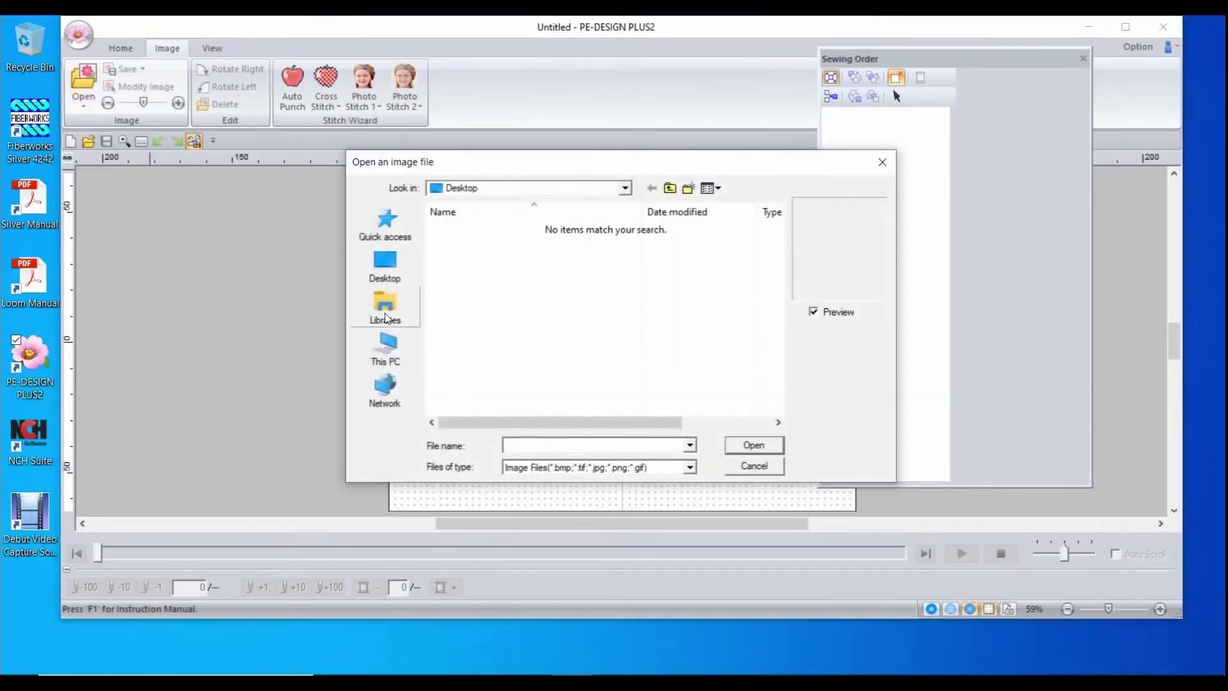
{"action": "left_click", "coordinate": [386, 310]}
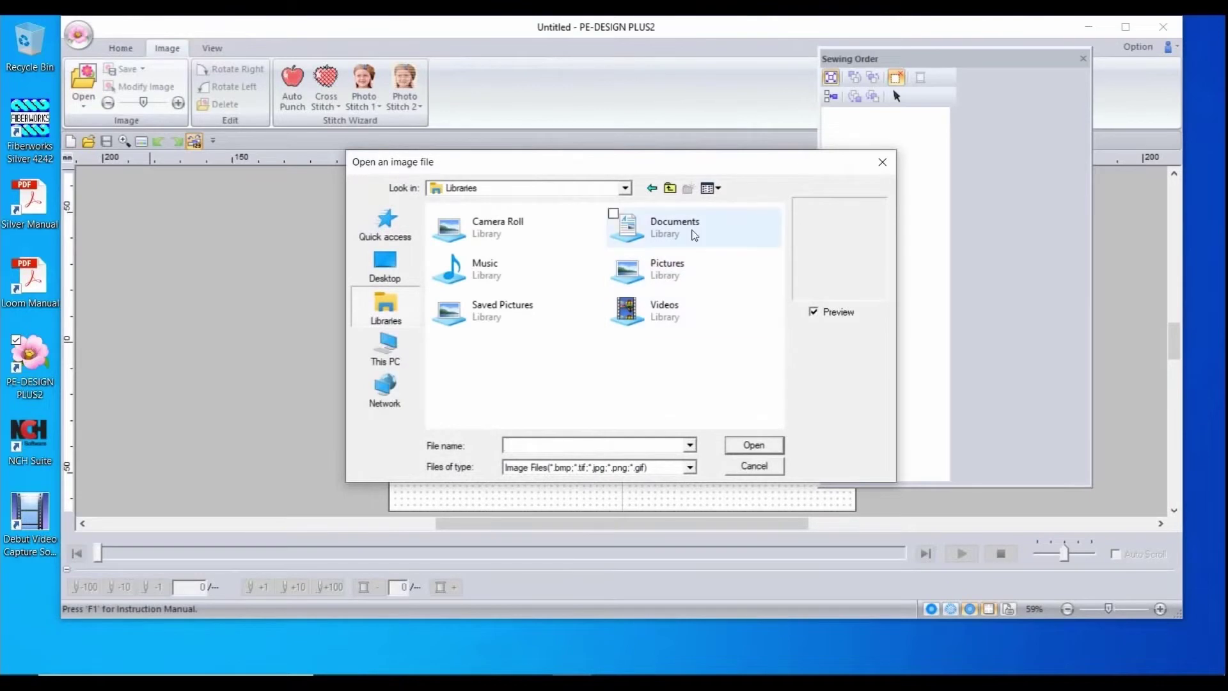
{"action": "double_click", "coordinate": [698, 237]}
{"action": "left_click", "coordinate": [511, 291]}
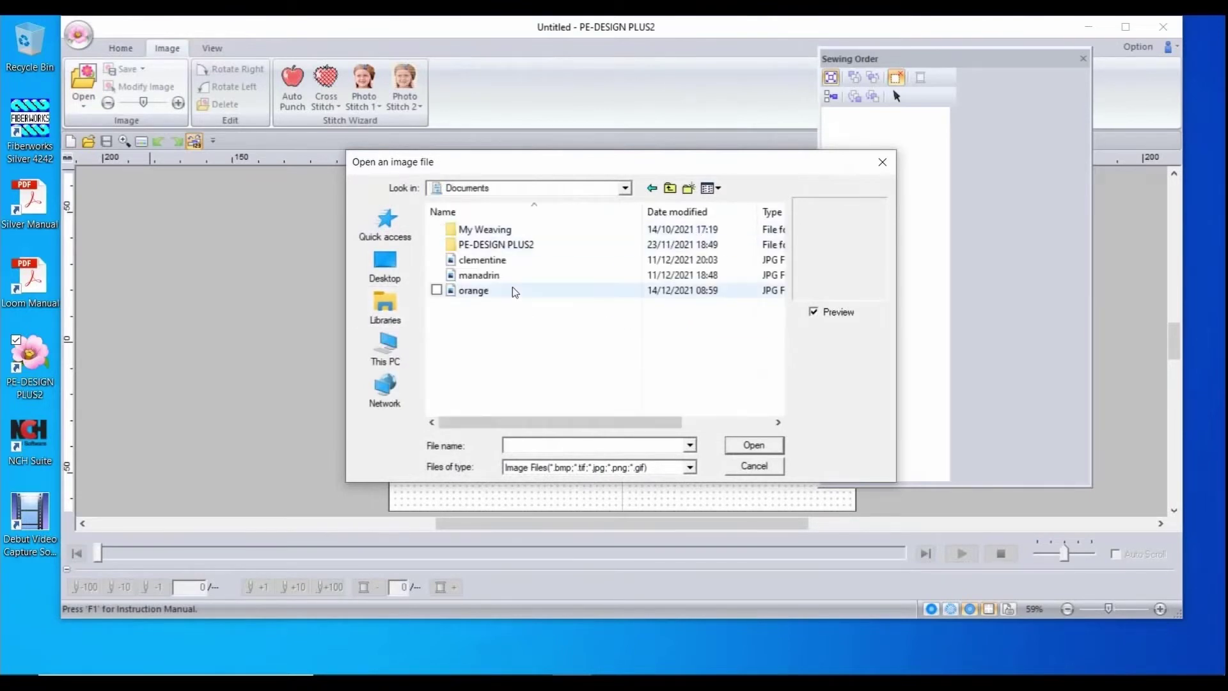
{"action": "left_click", "coordinate": [757, 449]}
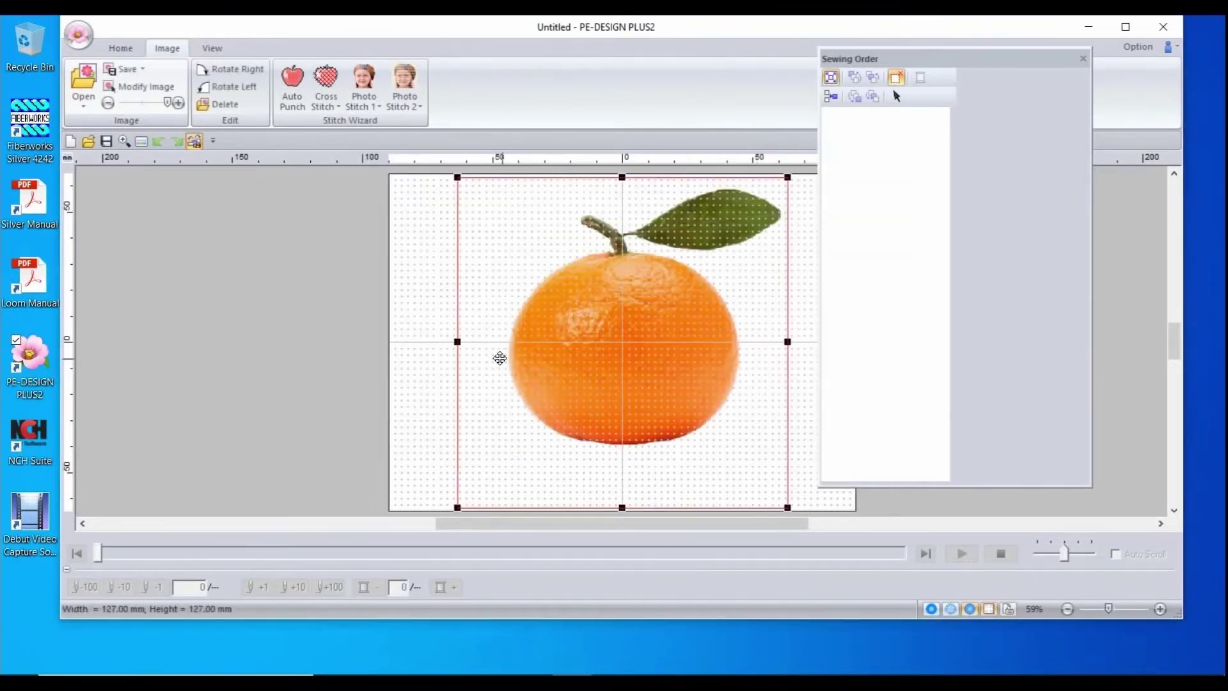
Step: Auto Punch the orange photo with Max. Number of Colors set to 6, giving 12233 stitches
{"action": "left_click", "coordinate": [299, 91]}
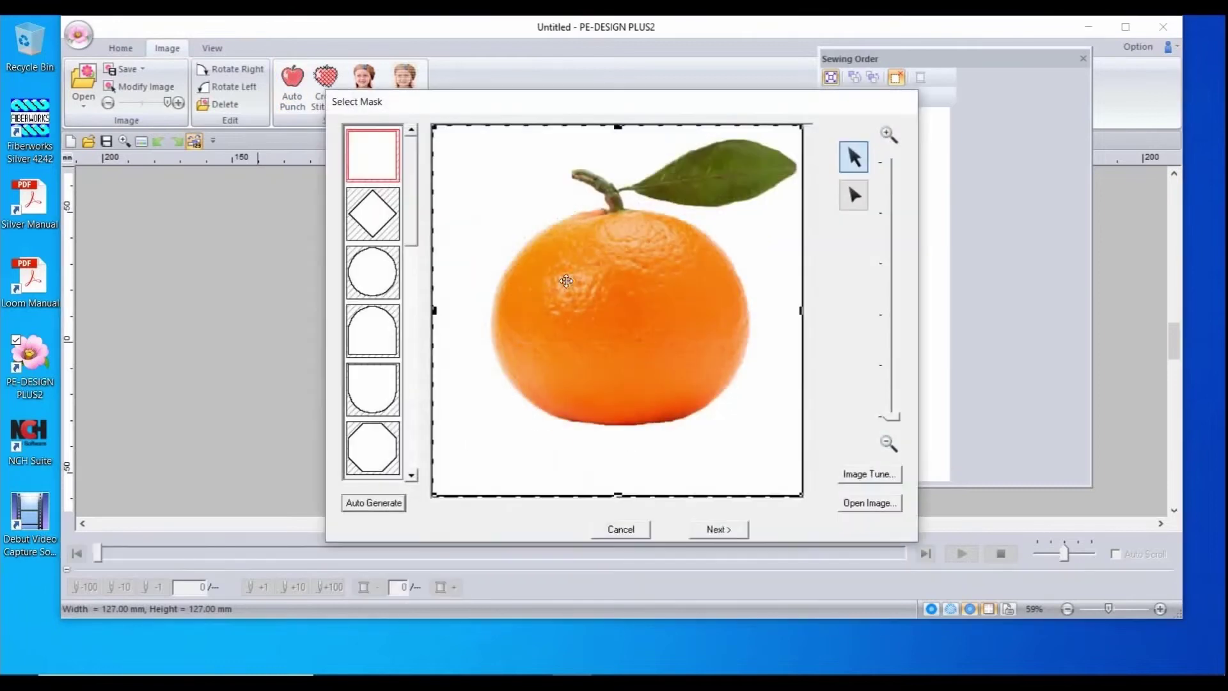
{"action": "left_click", "coordinate": [719, 526]}
{"action": "left_click", "coordinate": [720, 530]}
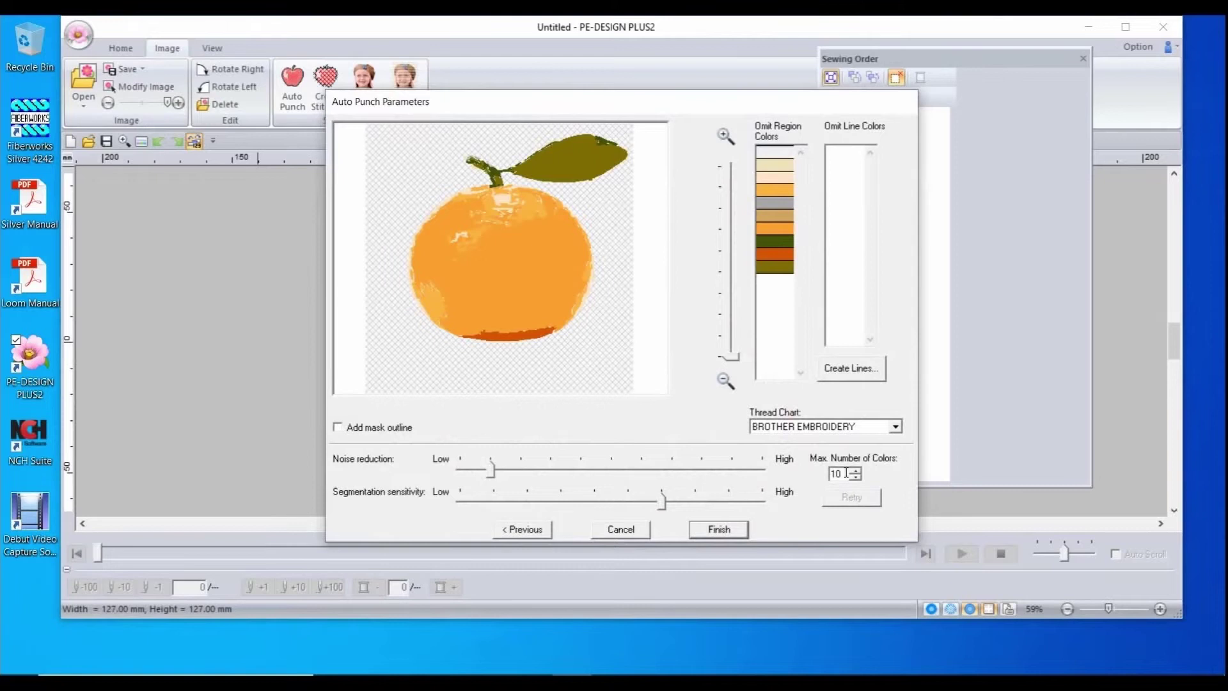
{"action": "left_click_drag", "start_coordinate": [850, 473], "coordinate": [784, 472]}
{"action": "type", "text": "6"}
{"action": "left_click", "coordinate": [870, 501]}
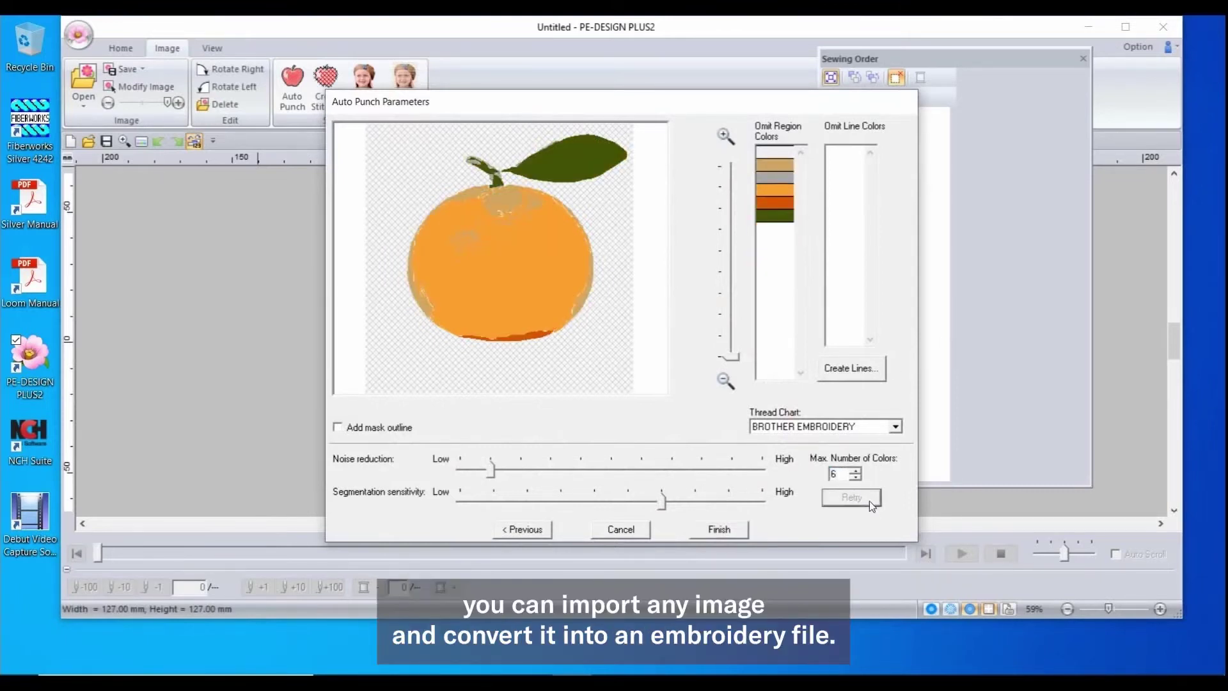
{"action": "left_click", "coordinate": [719, 529]}
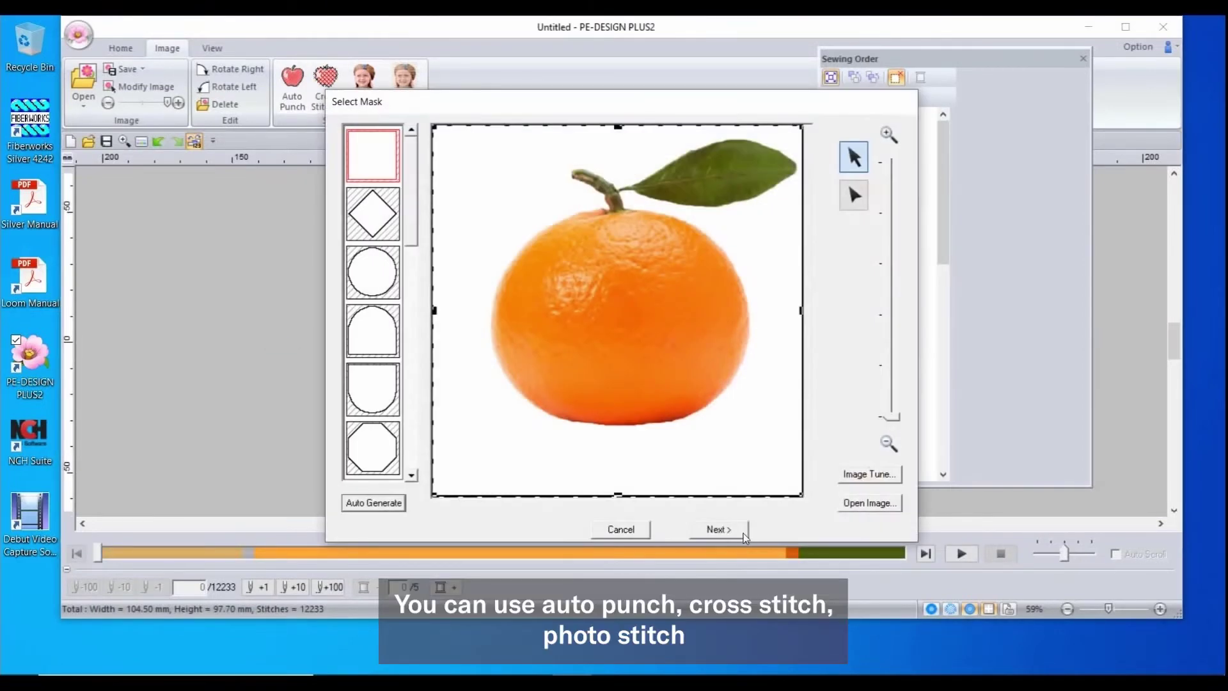
{"action": "left_click", "coordinate": [743, 532]}
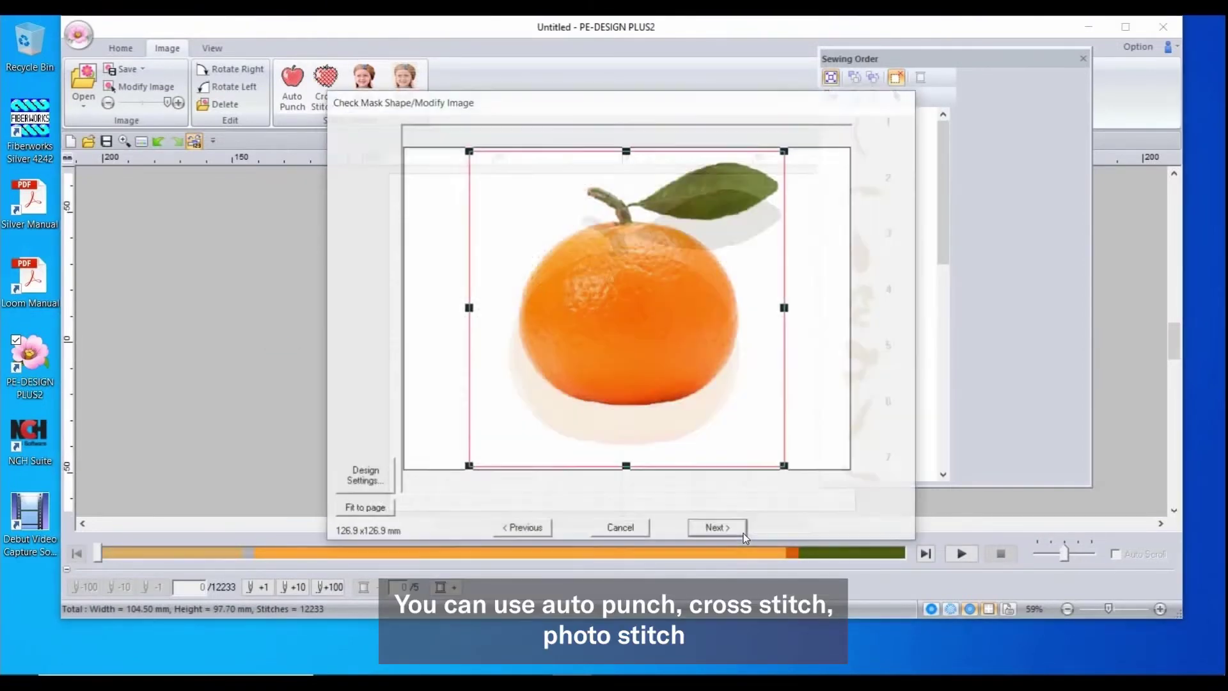
{"action": "left_click", "coordinate": [727, 528]}
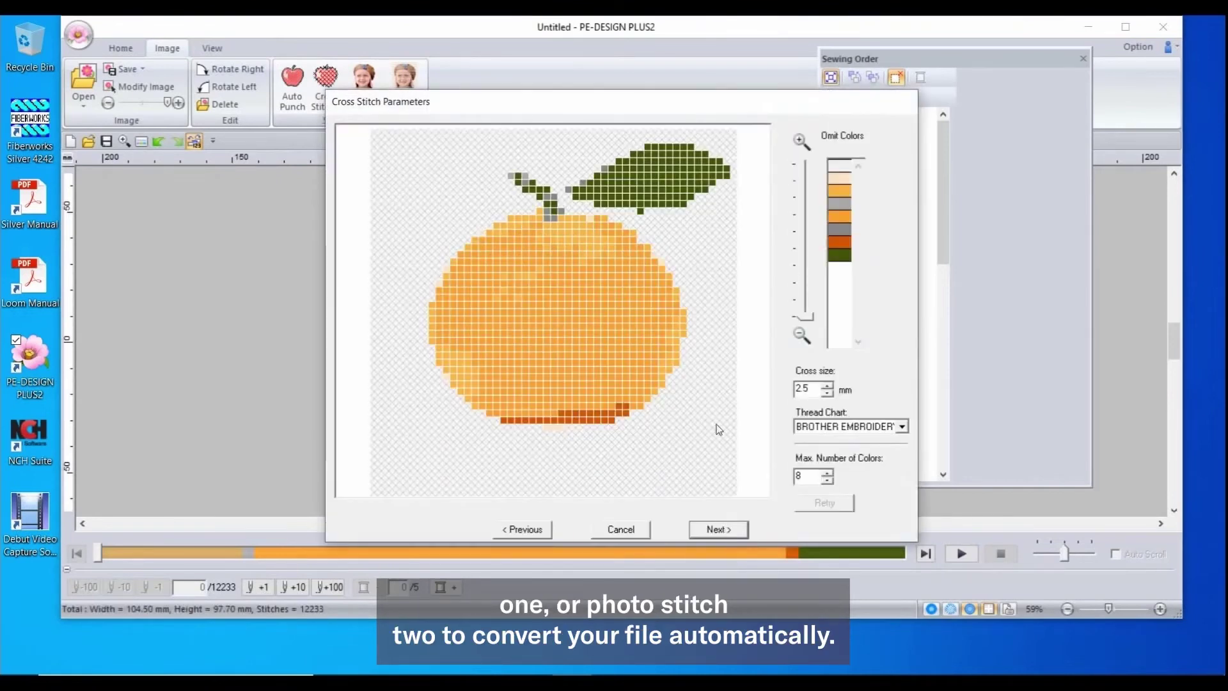
{"action": "left_click", "coordinate": [709, 533]}
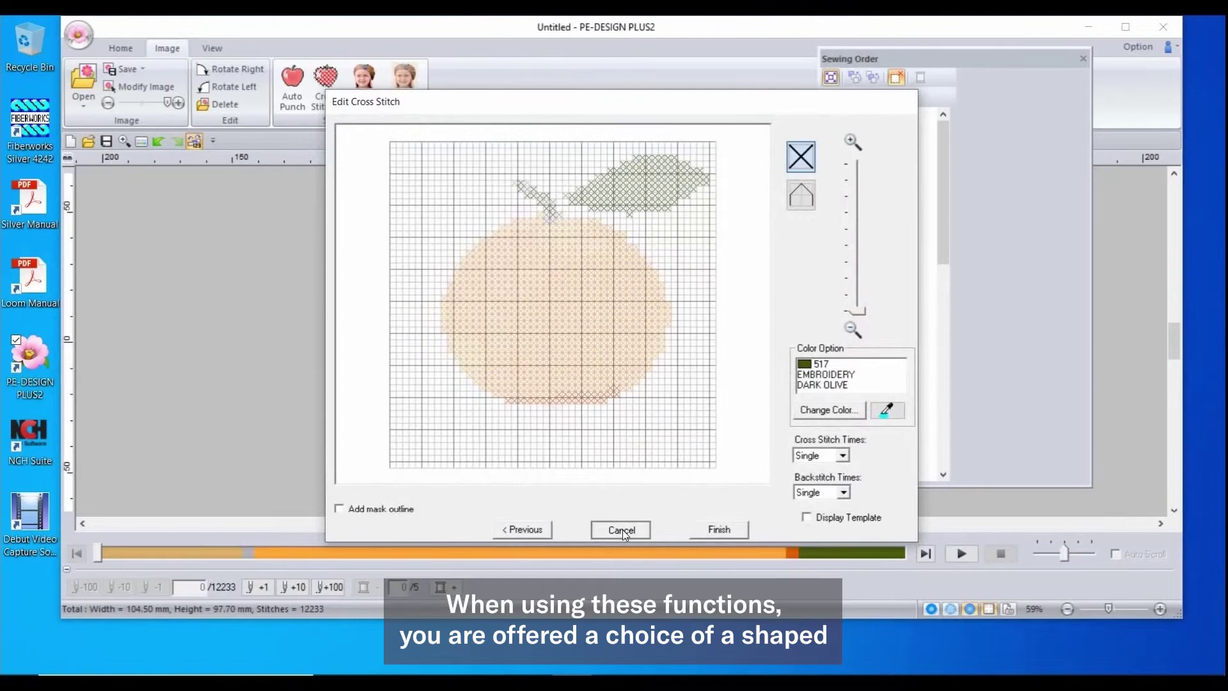
{"action": "left_click", "coordinate": [719, 529]}
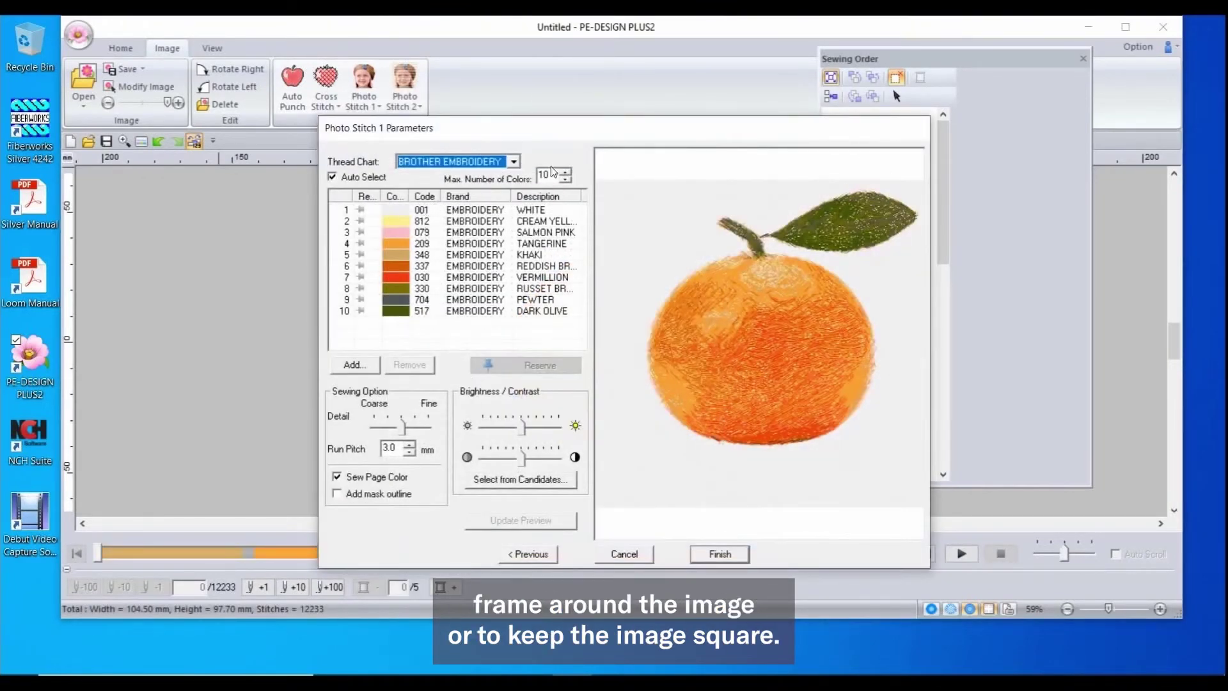
{"action": "double_click", "coordinate": [554, 173]}
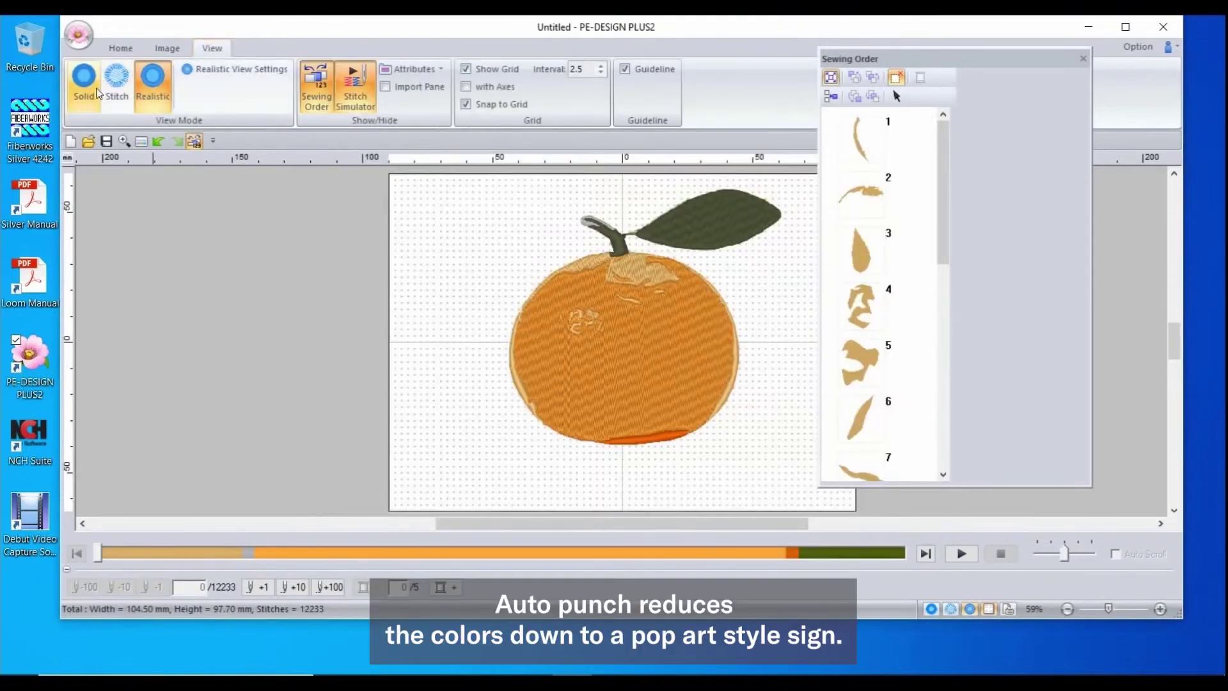
Step: Compare the Solid, Stitch and Realistic views of the orange, ending on Realistic
{"action": "left_click", "coordinate": [98, 93]}
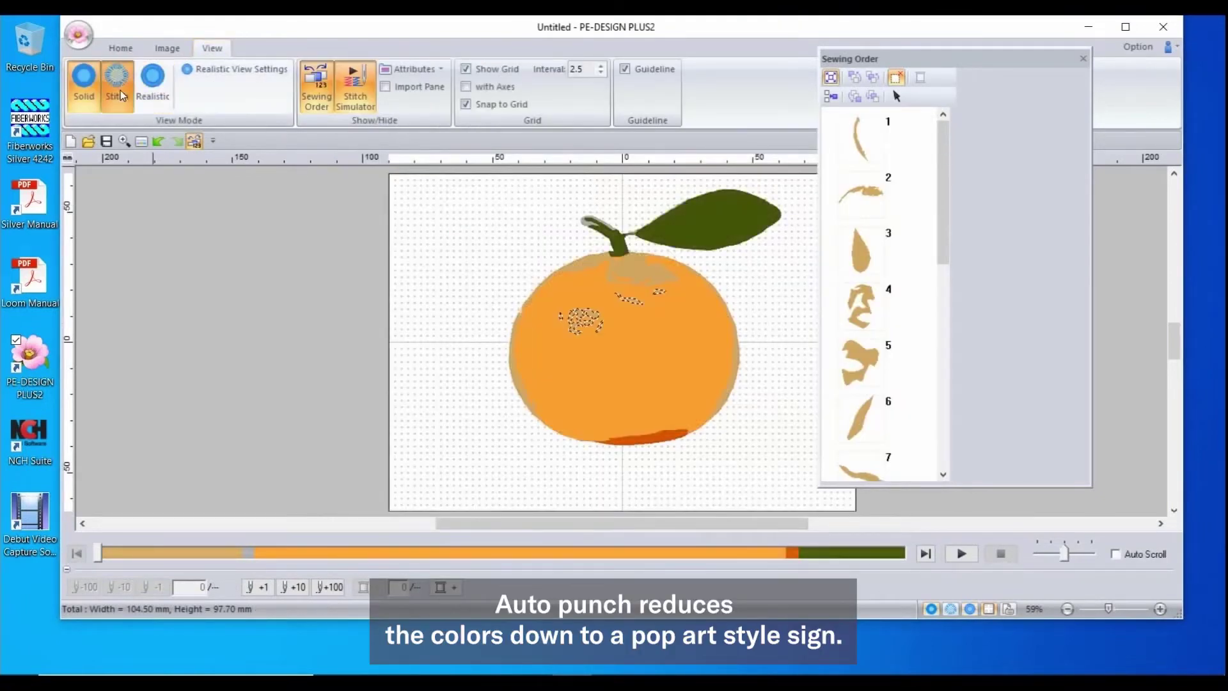
{"action": "left_click", "coordinate": [117, 86]}
{"action": "left_click", "coordinate": [142, 95]}
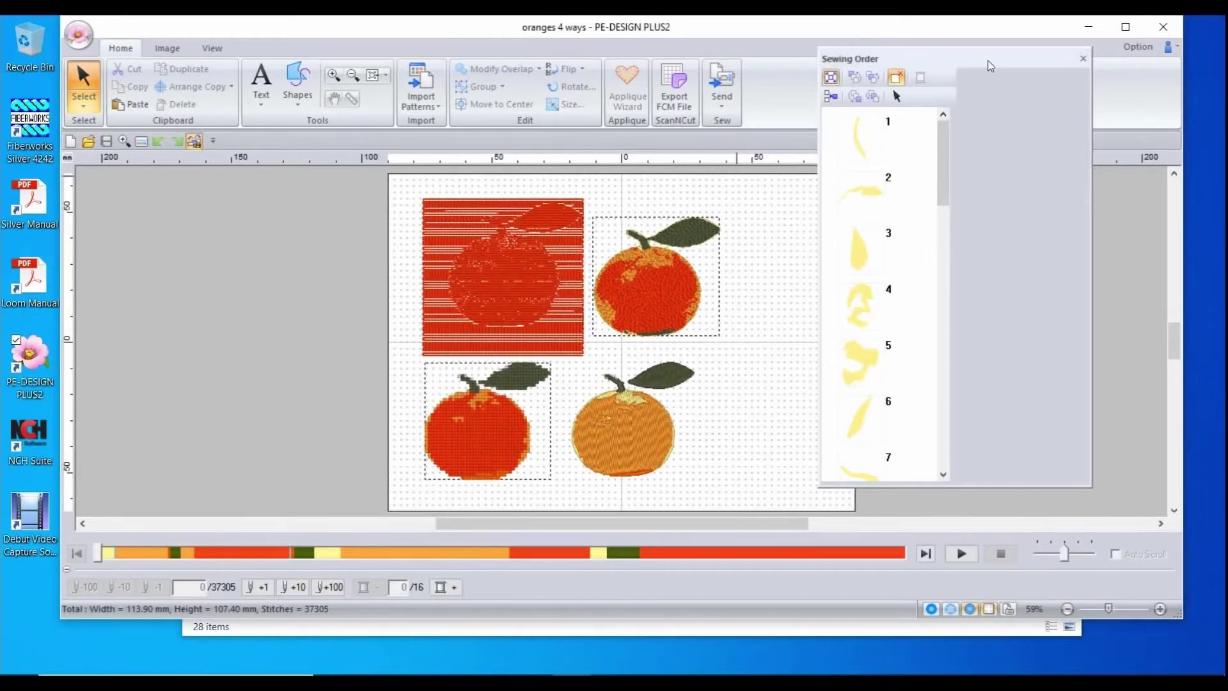
Step: Drag the Sewing Order panel to the right, off the hoop page
{"action": "left_click_drag", "start_coordinate": [946, 56], "coordinate": [1155, 375]}
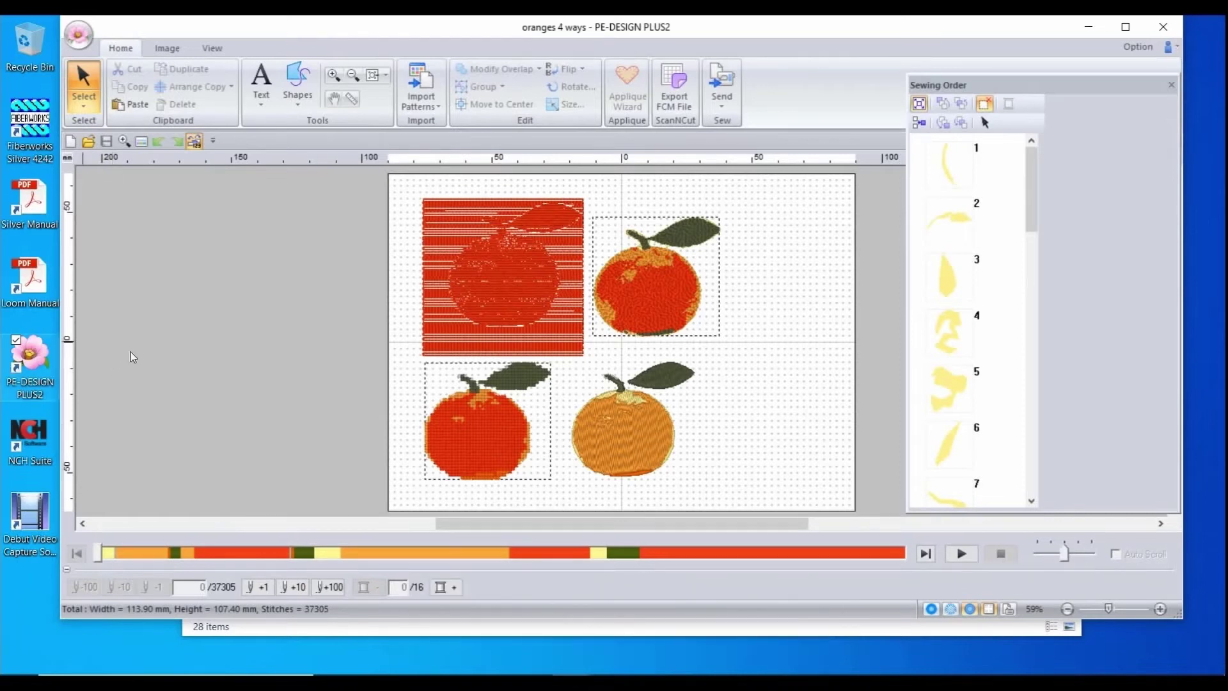
Step: Draw a 37.50 mm circle beside the lower-right orange and set its outline to Not Sewn
{"action": "left_click", "coordinate": [304, 104]}
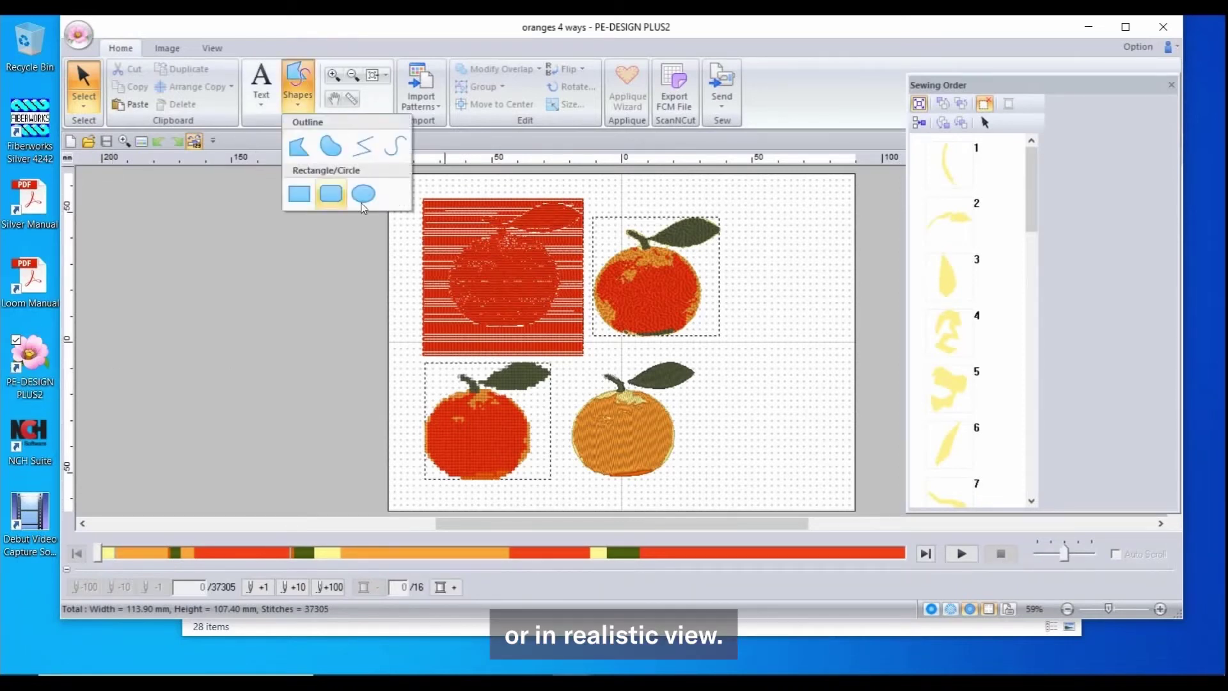
{"action": "left_click", "coordinate": [363, 193]}
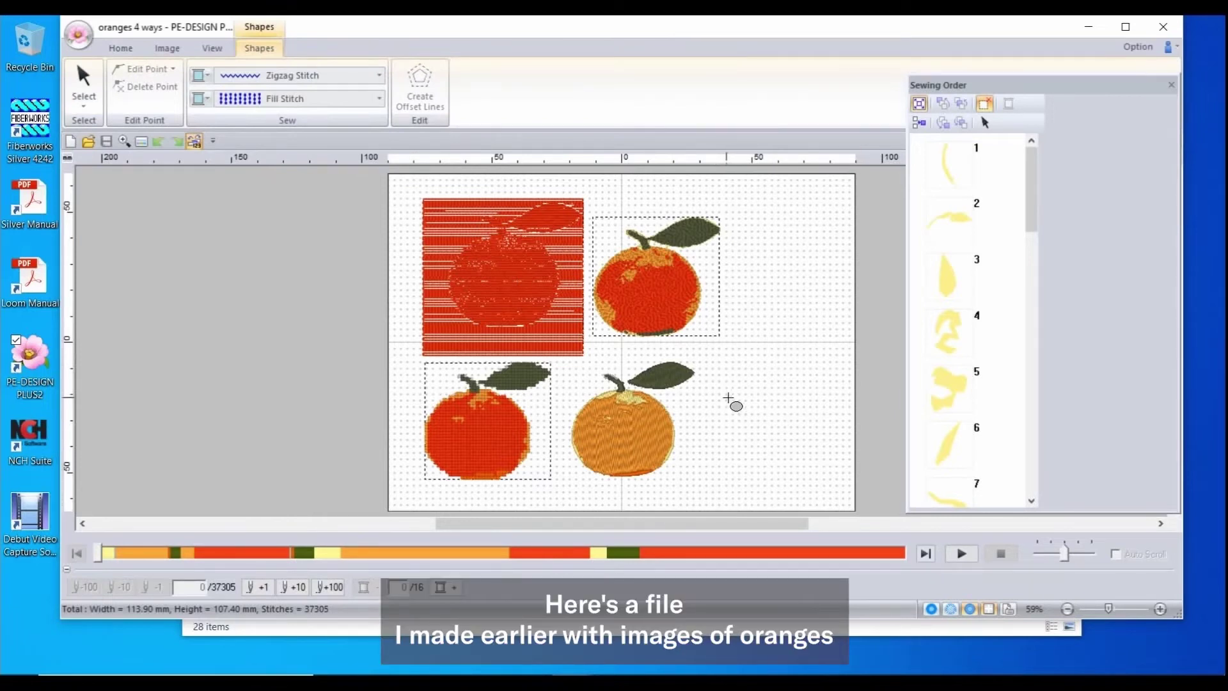
{"action": "left_click_drag", "start_coordinate": [724, 396], "coordinate": [824, 483]}
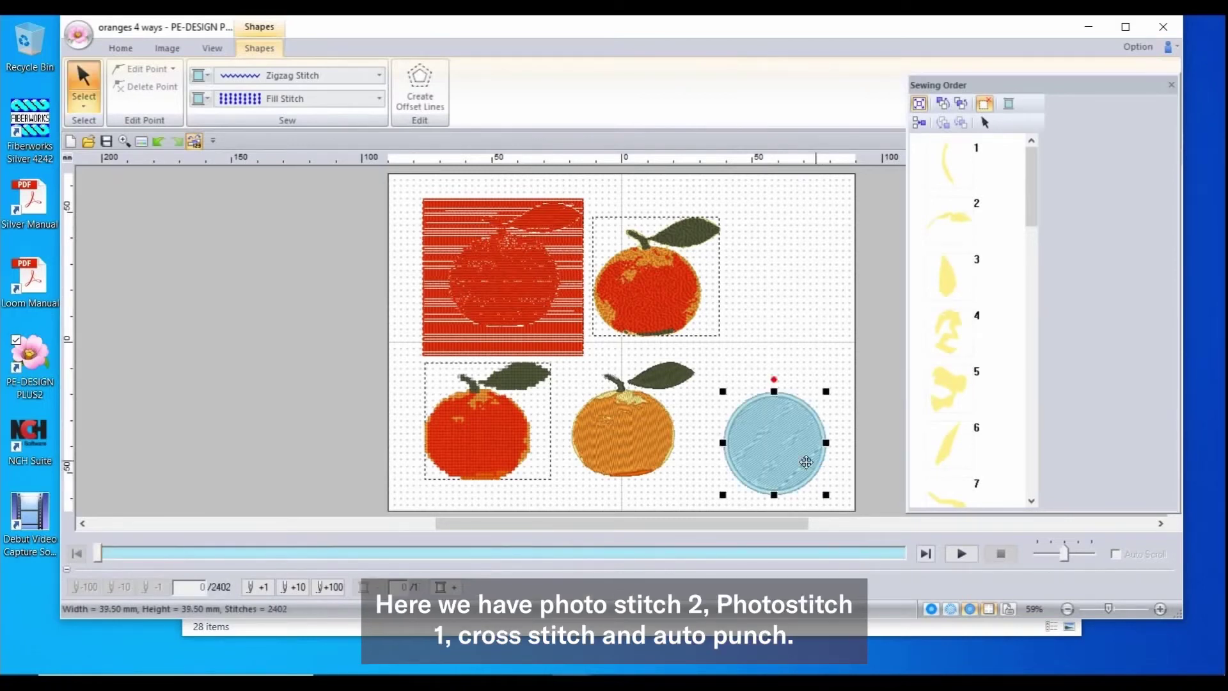
{"action": "left_click", "coordinate": [348, 82]}
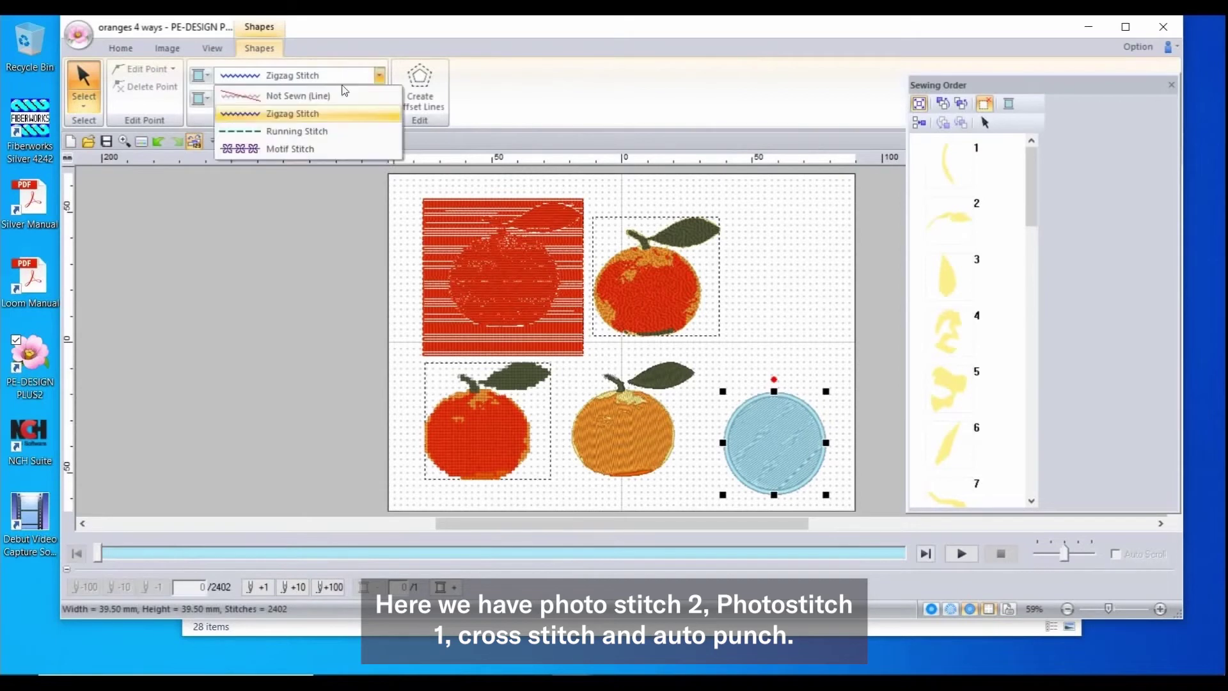
{"action": "left_click", "coordinate": [332, 104]}
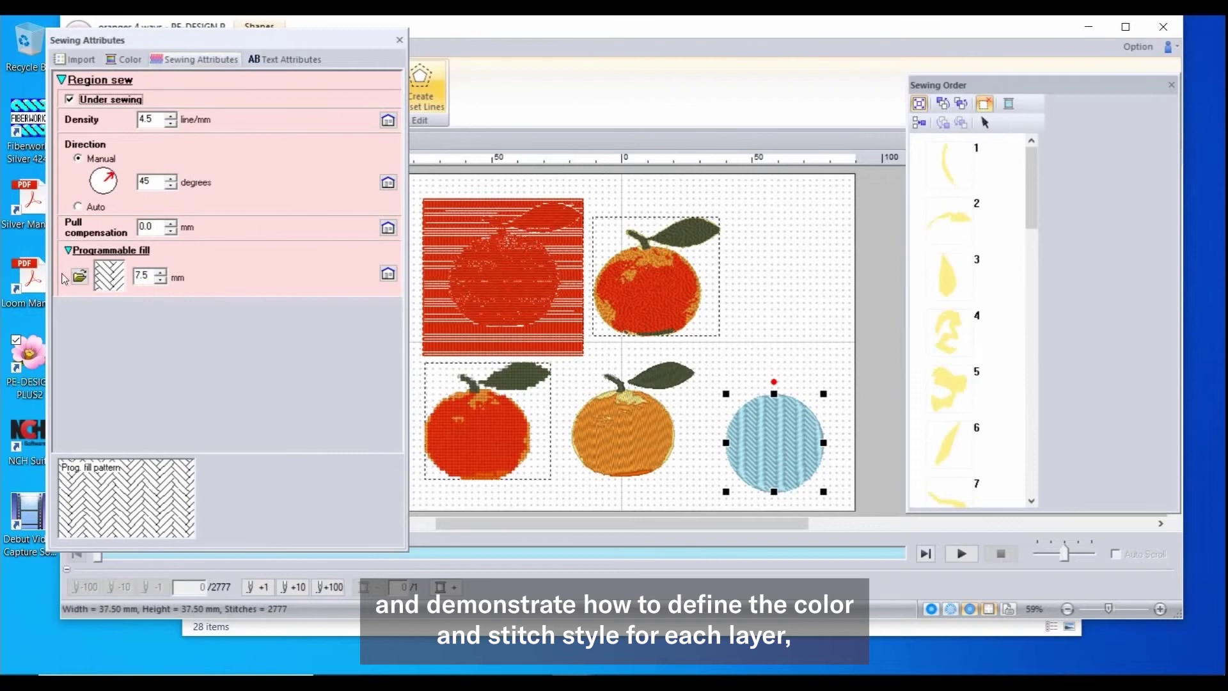
Step: Browse the programmable fill patterns and cancel without changing the circle's fill
{"action": "left_click", "coordinate": [80, 276]}
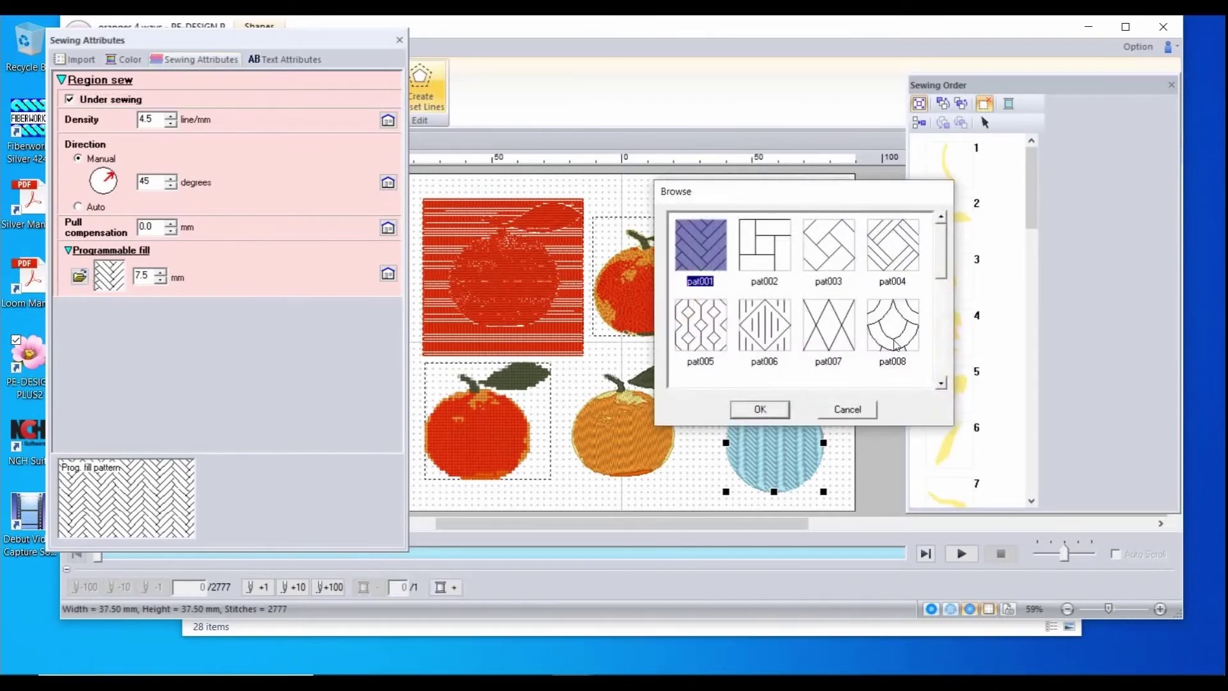
{"action": "left_click_drag", "start_coordinate": [948, 264], "coordinate": [933, 401]}
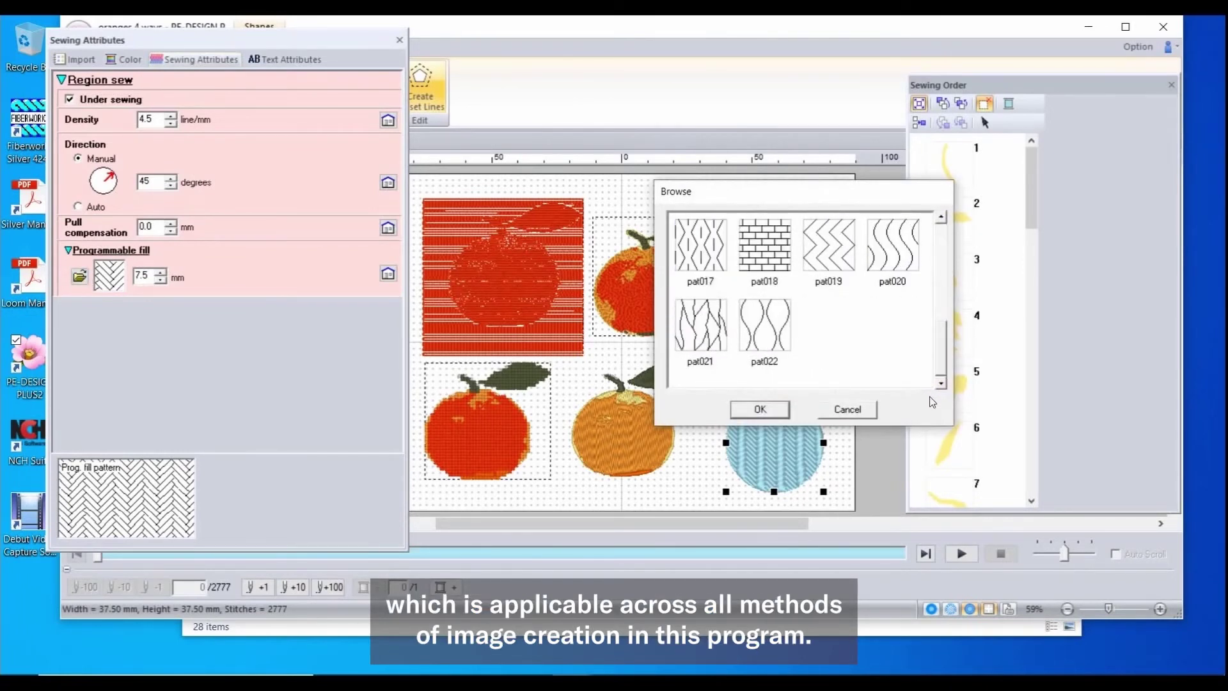
{"action": "left_click", "coordinate": [848, 409]}
Step: Close Sewing Attributes and switch the circle's region fill type to Motif Stitch
{"action": "left_click", "coordinate": [399, 40]}
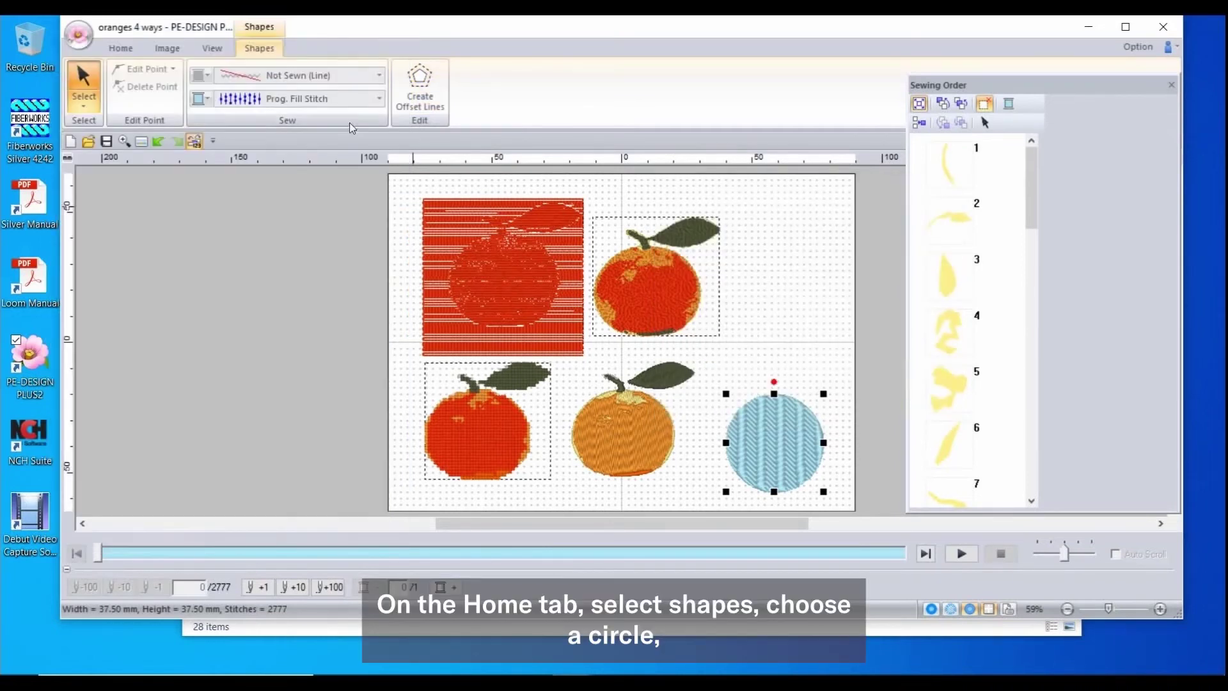
{"action": "left_click", "coordinate": [311, 100]}
{"action": "left_click", "coordinate": [300, 190]}
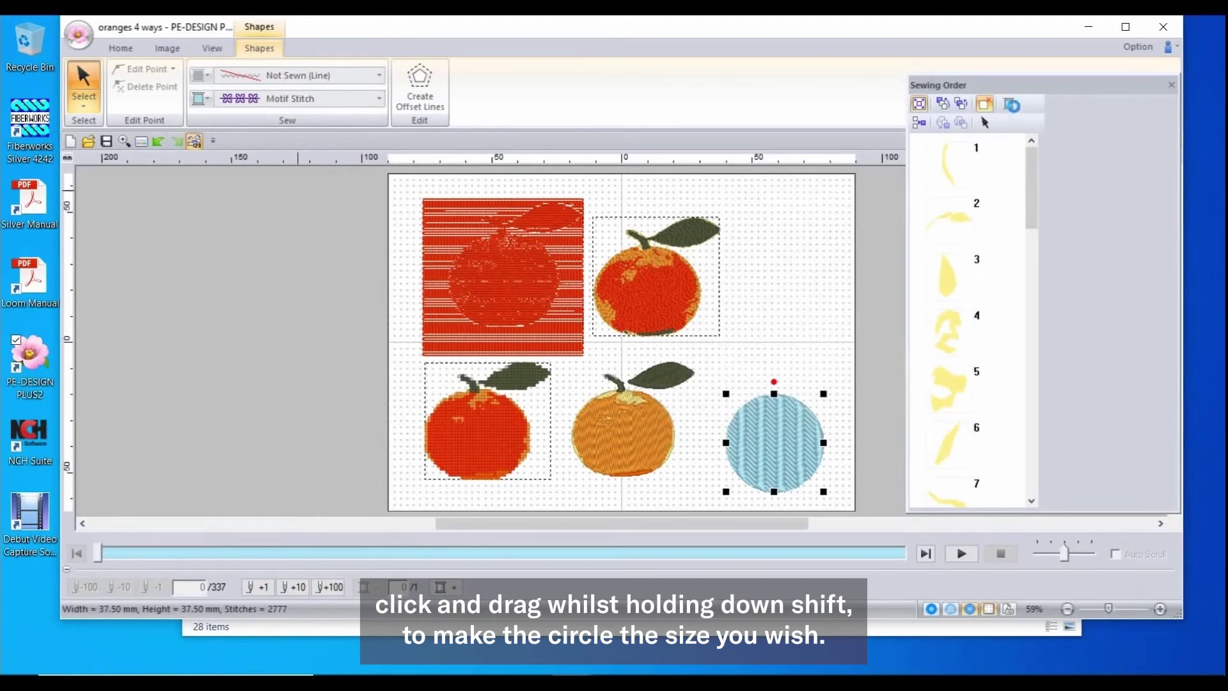
Step: Assign the mot022 starburst pattern as the circle's motif fill in Sewing Attributes
{"action": "left_click", "coordinate": [1012, 104]}
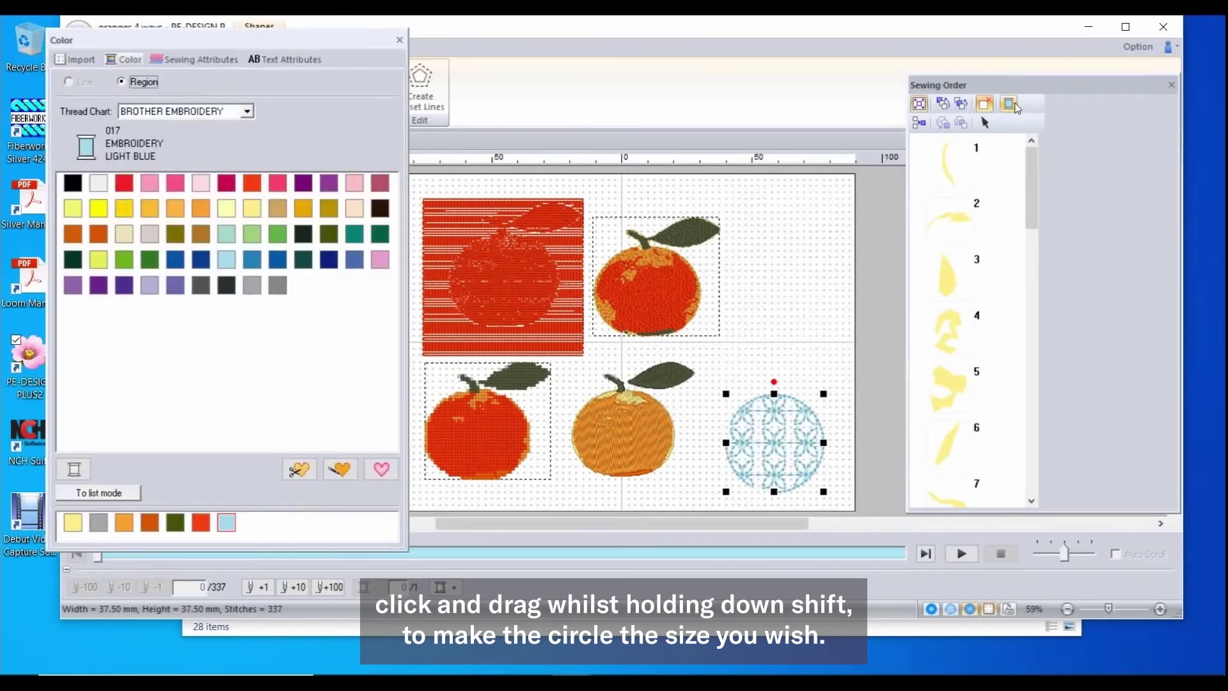
{"action": "left_click", "coordinate": [204, 62]}
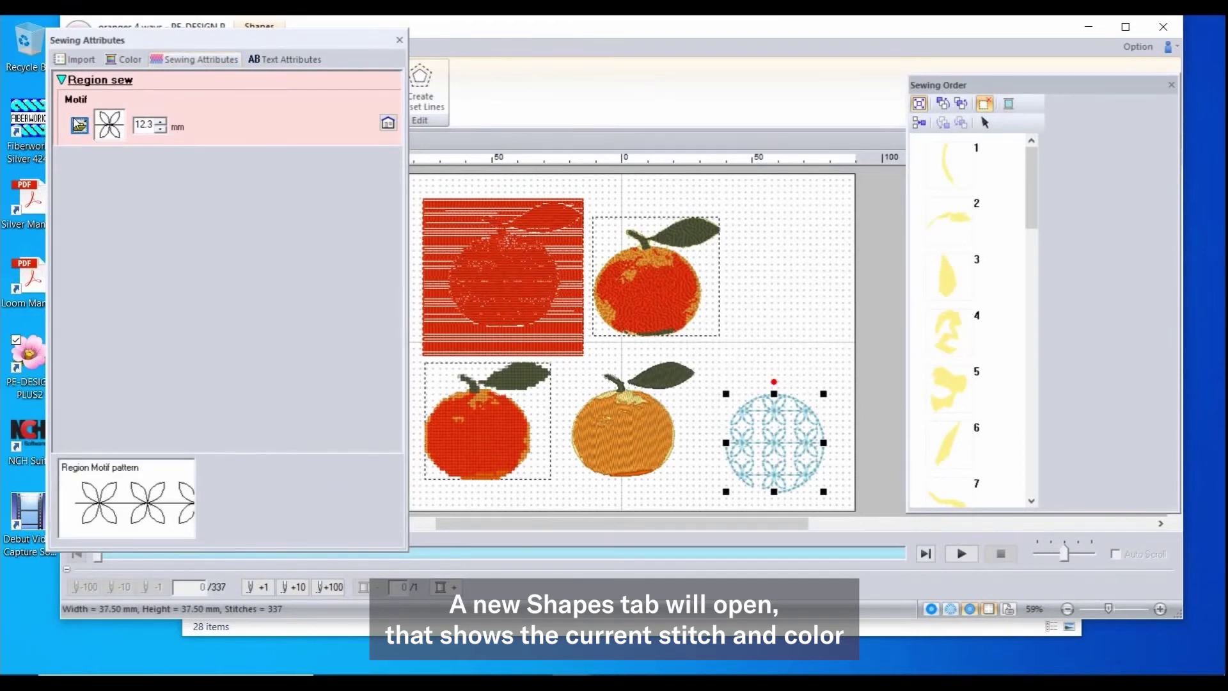
{"action": "left_click", "coordinate": [79, 126]}
{"action": "left_click_drag", "start_coordinate": [944, 259], "coordinate": [947, 377]}
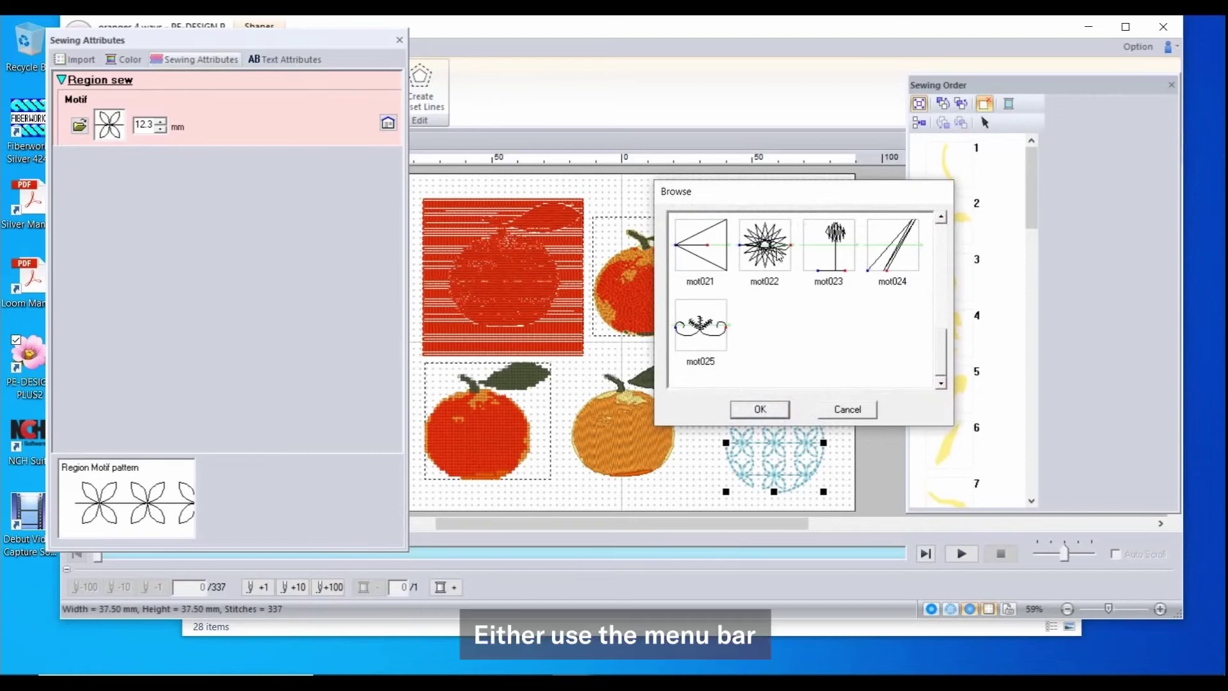
{"action": "left_click", "coordinate": [773, 282]}
{"action": "left_click", "coordinate": [761, 409]}
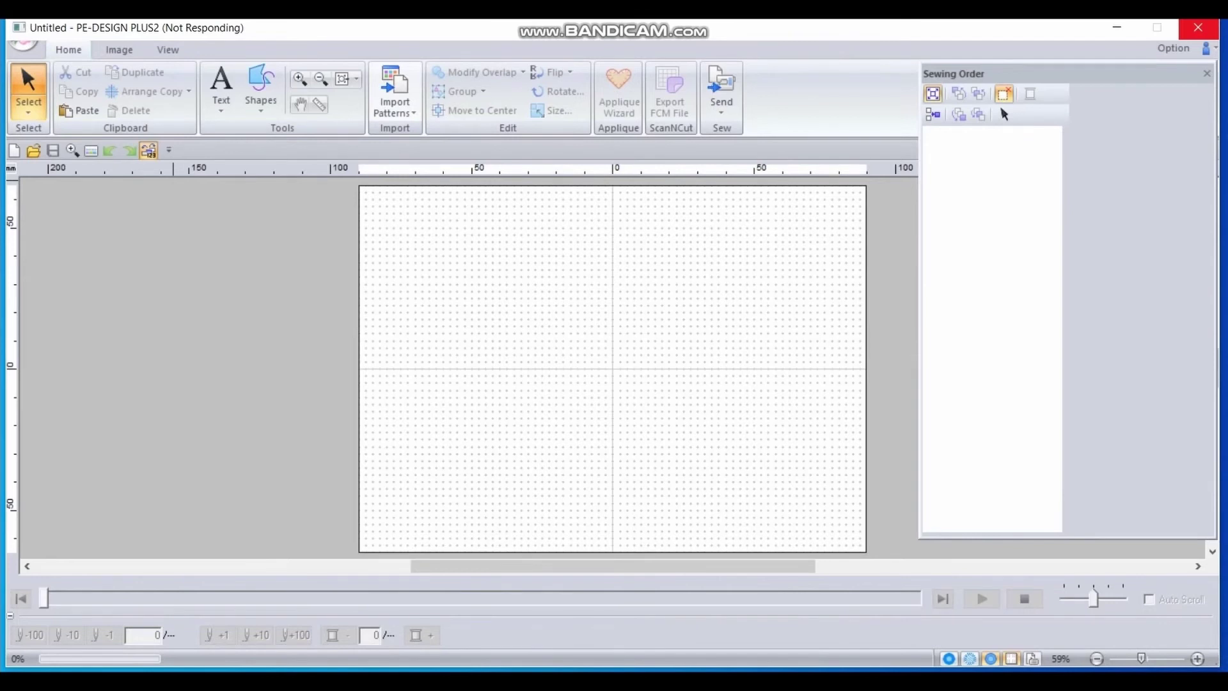
Step: Import 'NOoF LOGO-01' from Documents using Import Patterns > from Vector Image
{"action": "left_click", "coordinate": [395, 102]}
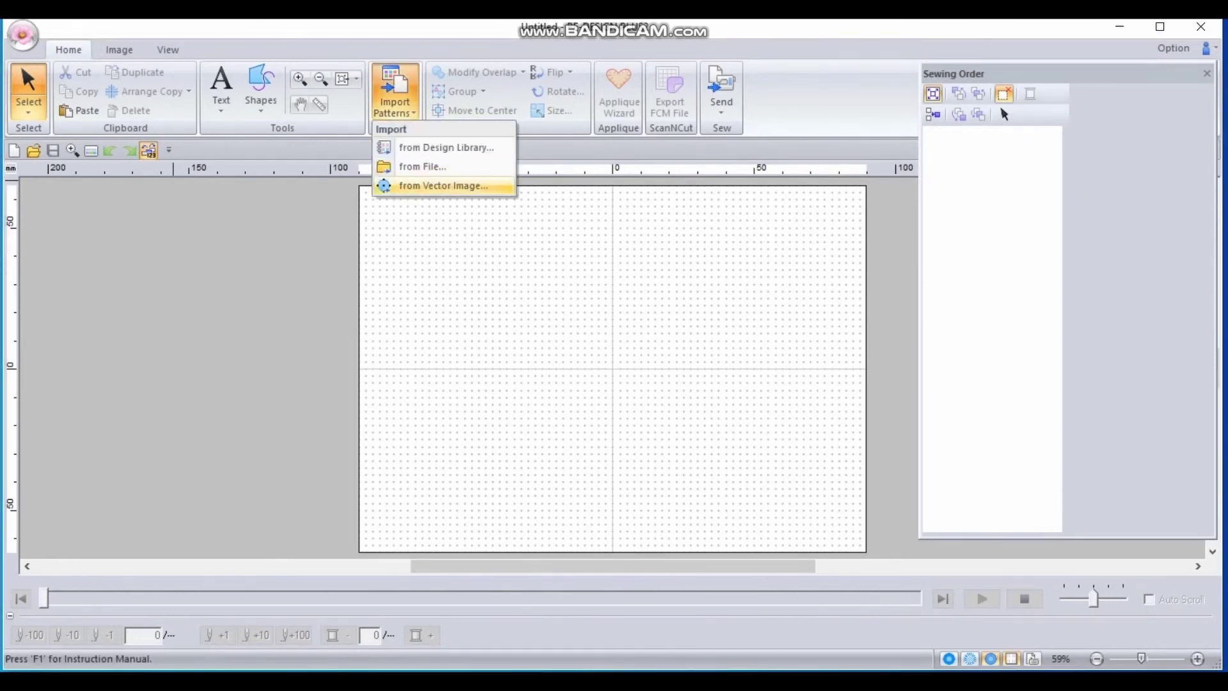
{"action": "left_click", "coordinate": [448, 184]}
{"action": "left_click", "coordinate": [357, 330]}
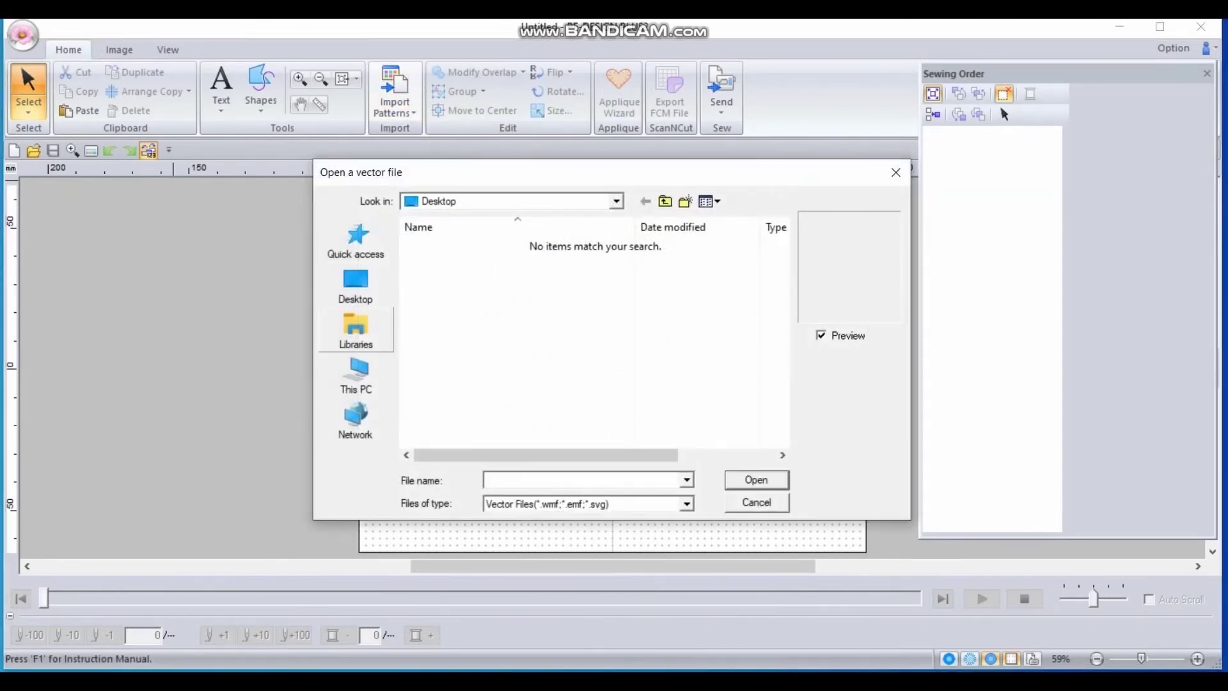
{"action": "double_click", "coordinate": [640, 243]}
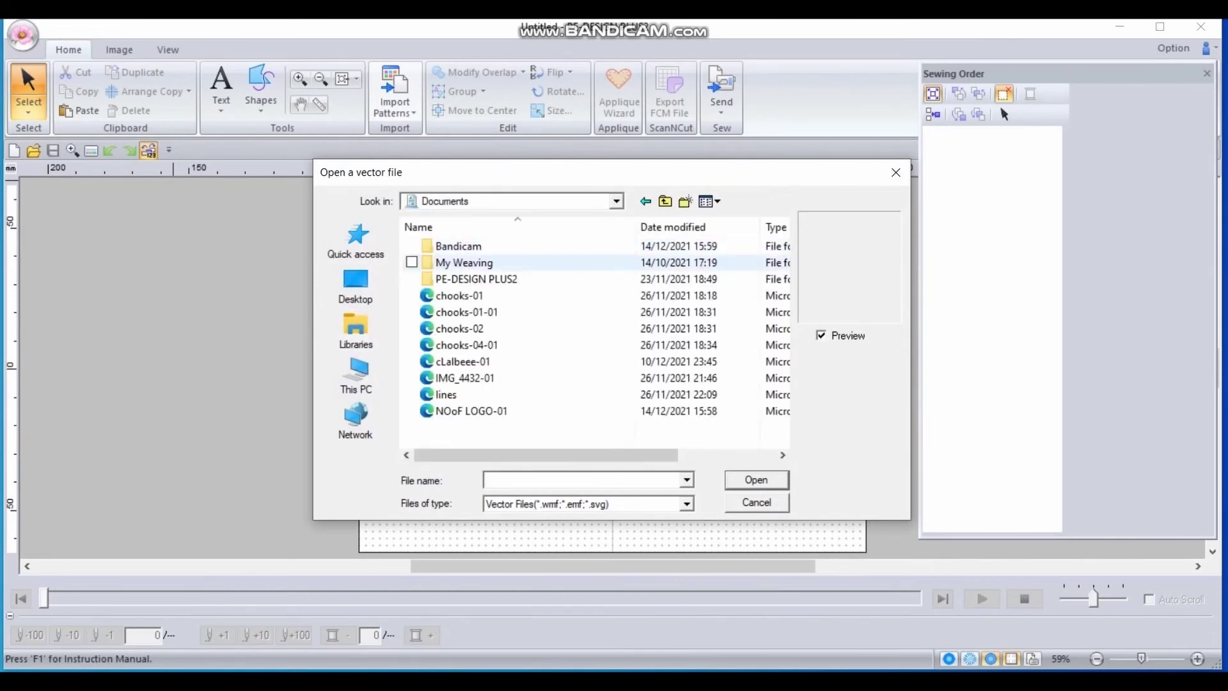
{"action": "left_click", "coordinate": [471, 411]}
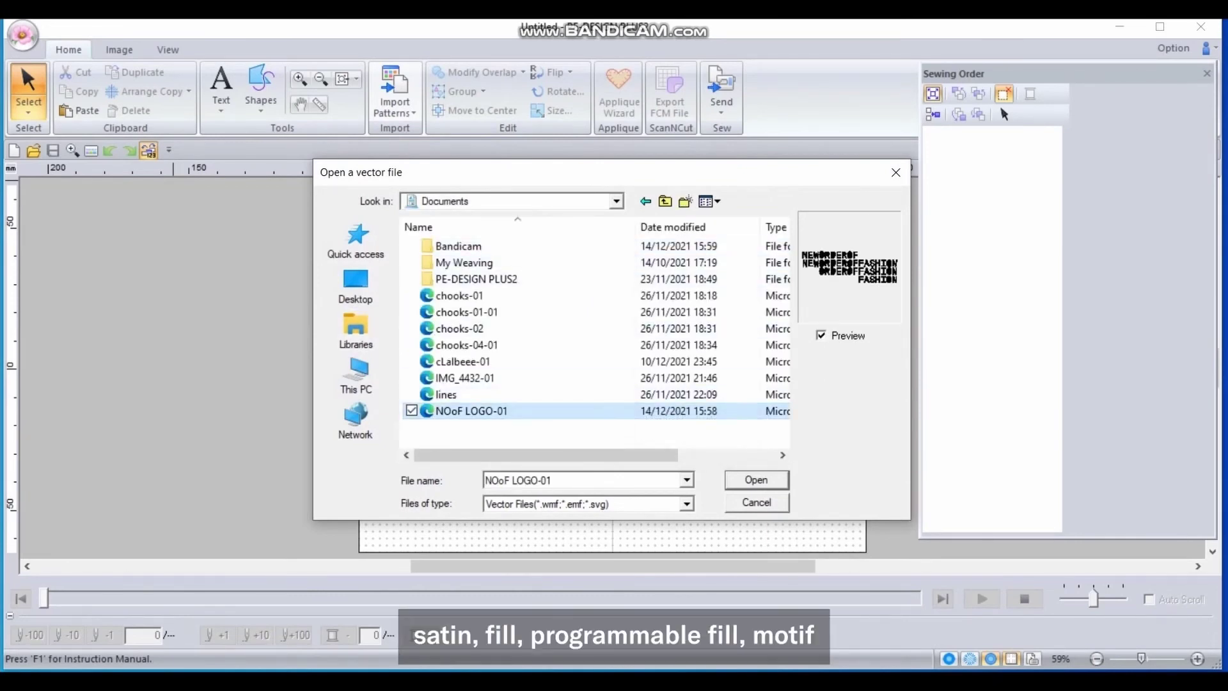
{"action": "key", "text": "Return"}
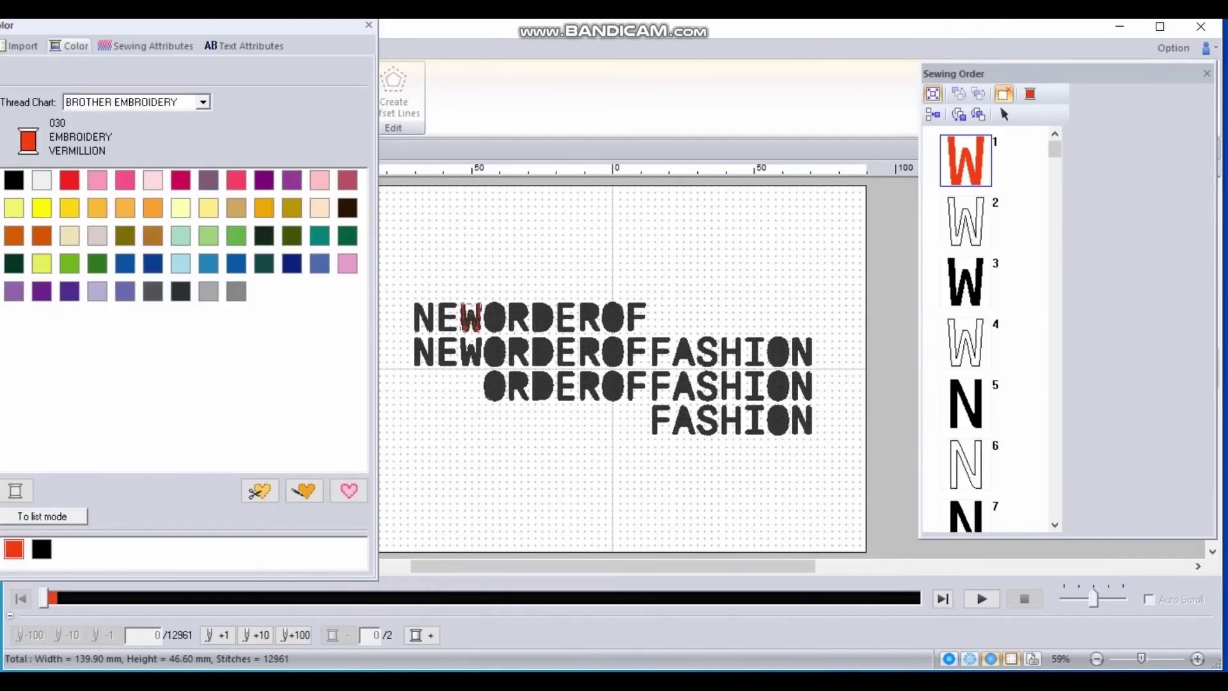
Step: Move the Color panel off the logo and open the letter's fill stitch type choices
{"action": "left_click_drag", "start_coordinate": [192, 25], "coordinate": [1131, 228]}
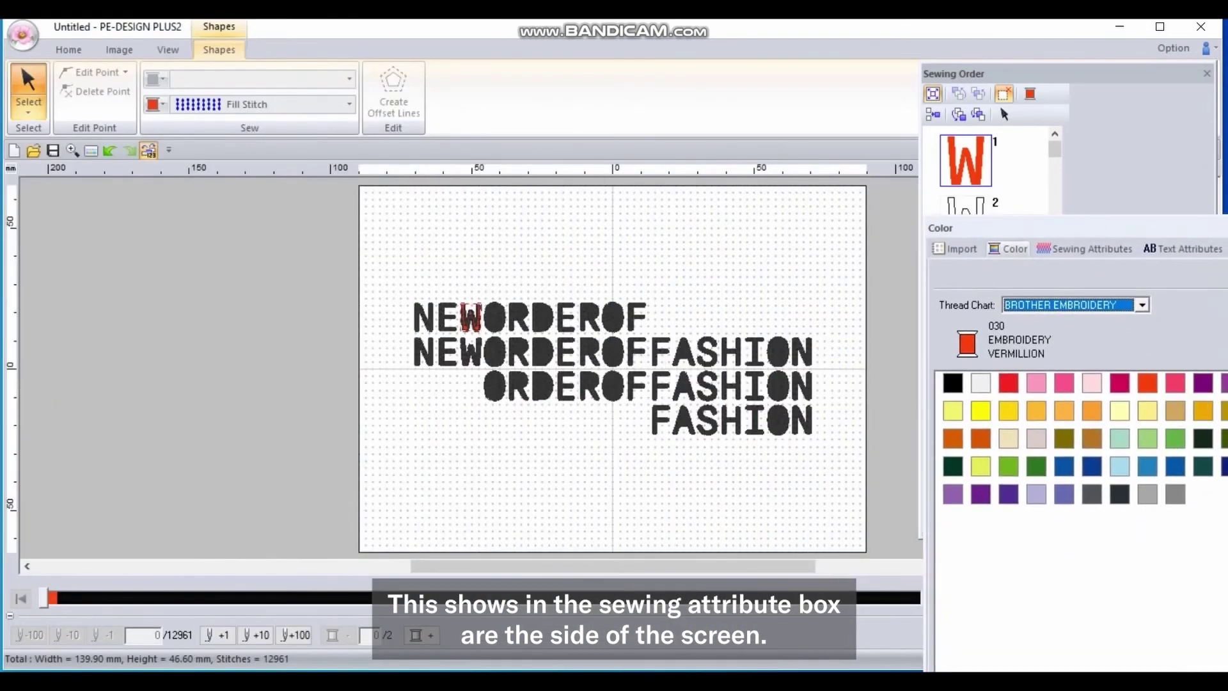
{"action": "left_click", "coordinate": [349, 104]}
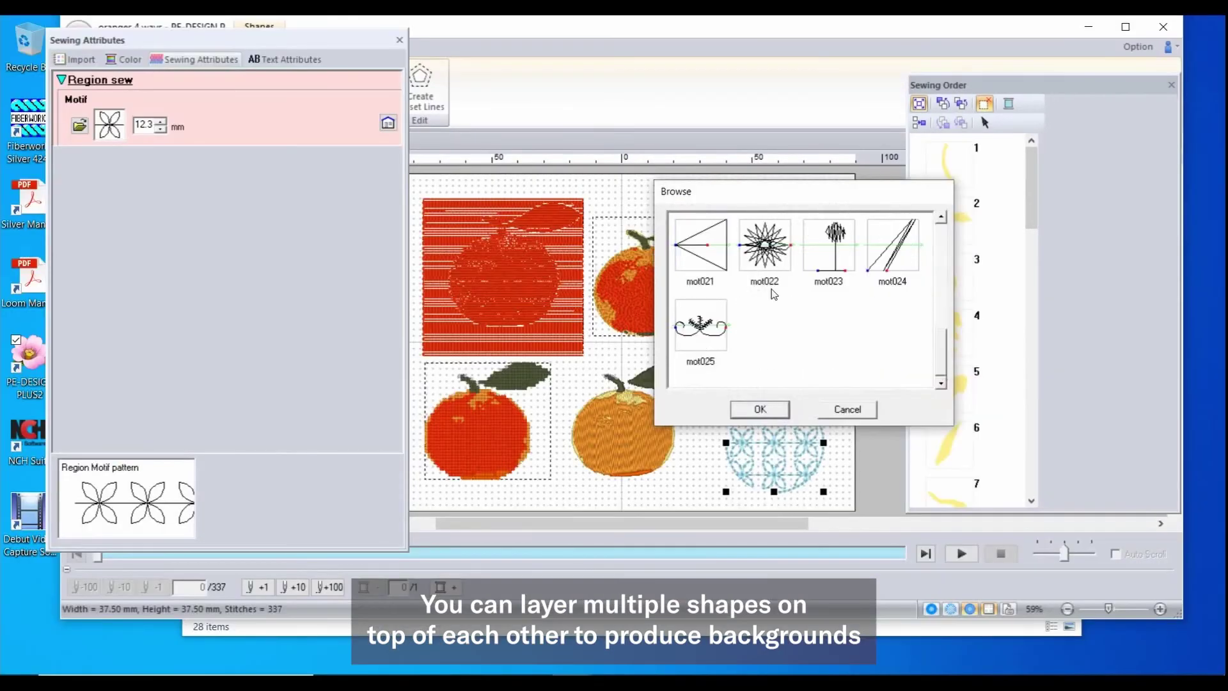
Step: Fill the circle with the mot022 starburst motif
{"action": "left_click", "coordinate": [768, 253]}
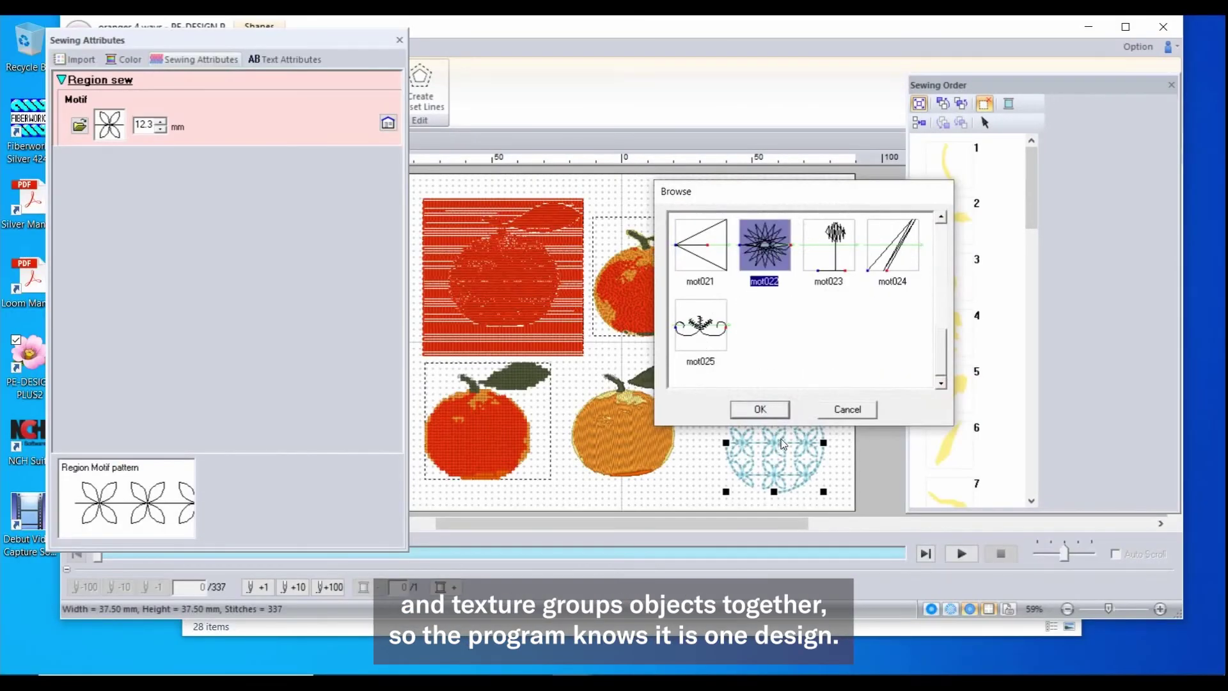
{"action": "left_click", "coordinate": [761, 408]}
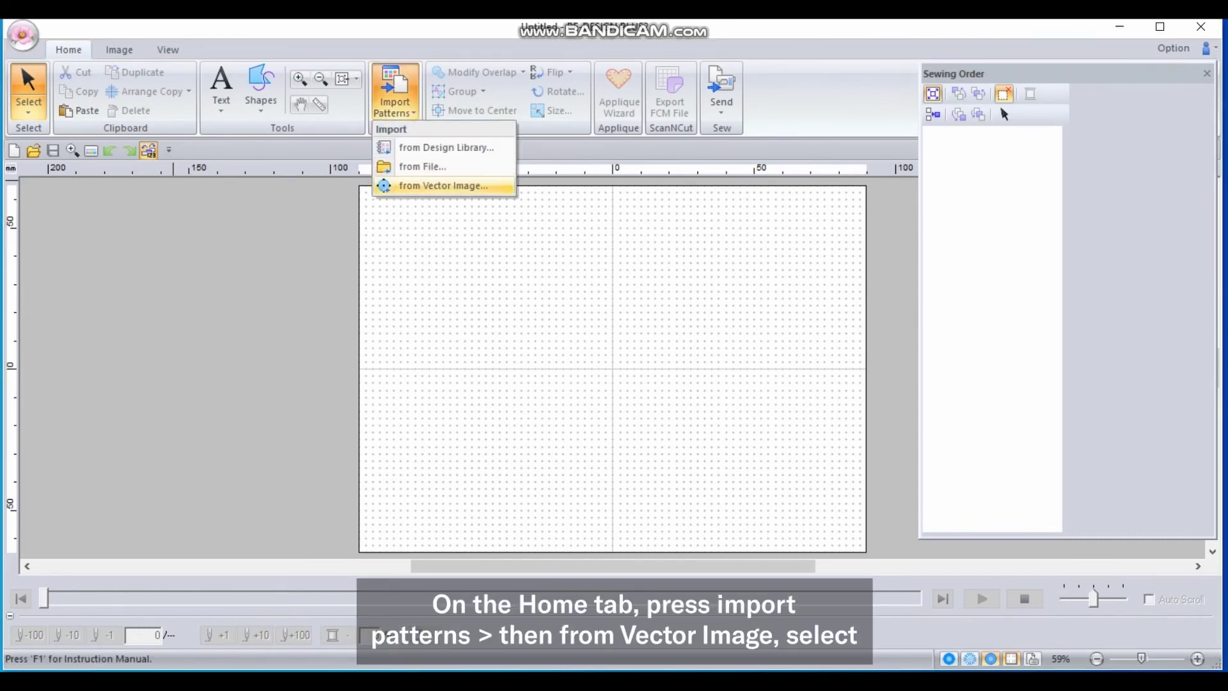
Step: Import the NOoF LOGO-01 vector image from the Documents library
{"action": "left_click", "coordinate": [444, 185]}
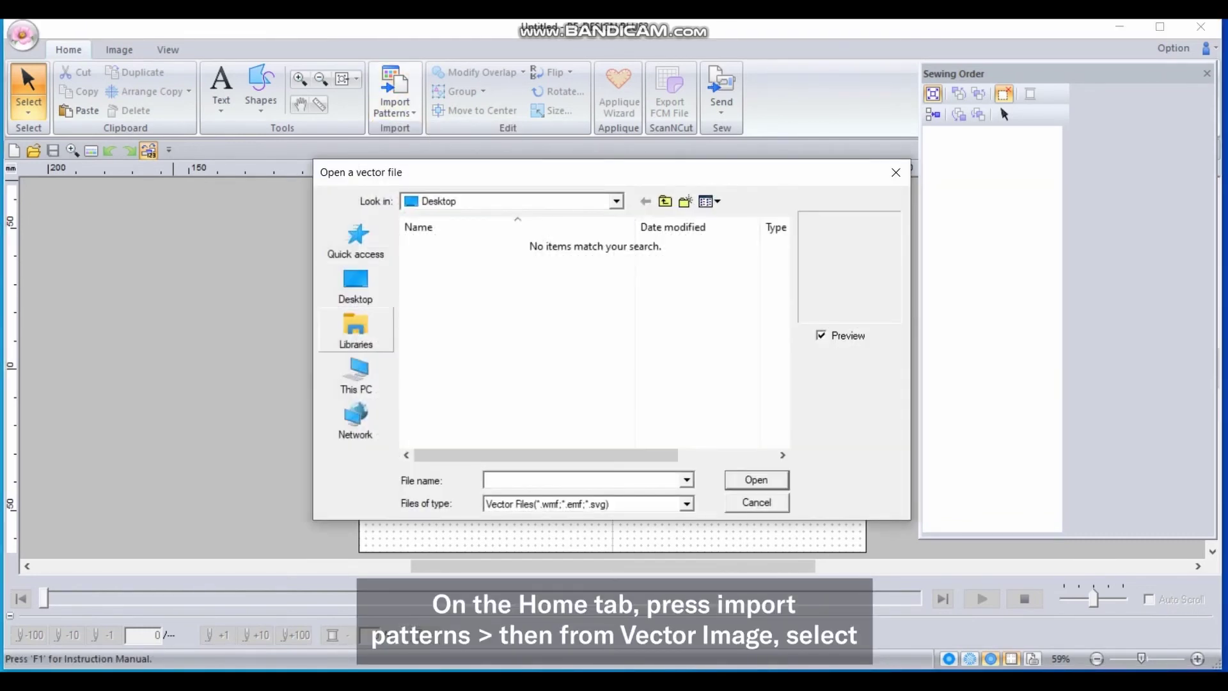
{"action": "left_click", "coordinate": [356, 329]}
{"action": "double_click", "coordinate": [639, 242]}
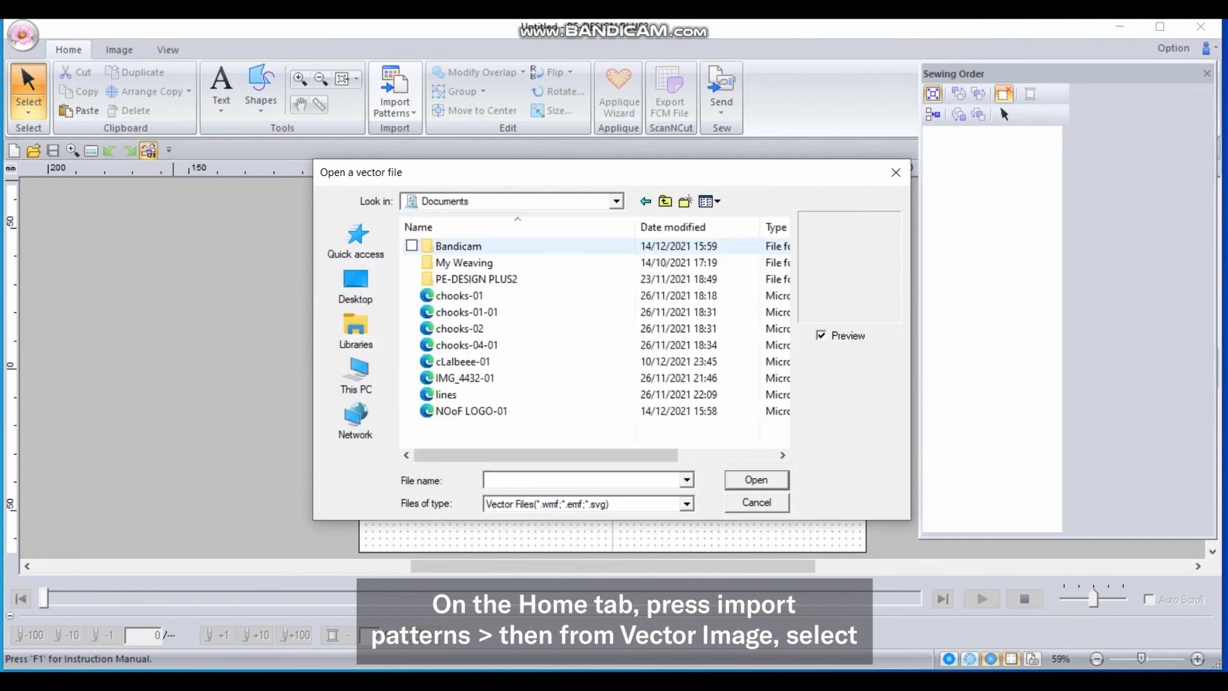
{"action": "left_click", "coordinate": [573, 410]}
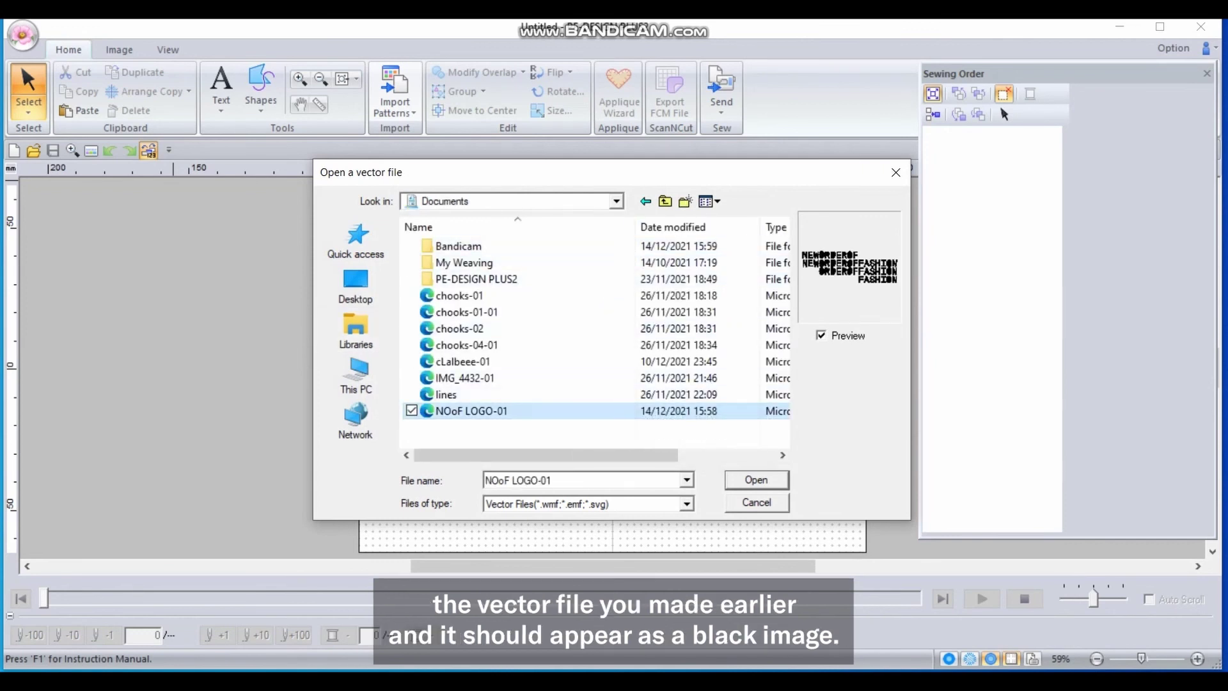
{"action": "key", "text": "Return"}
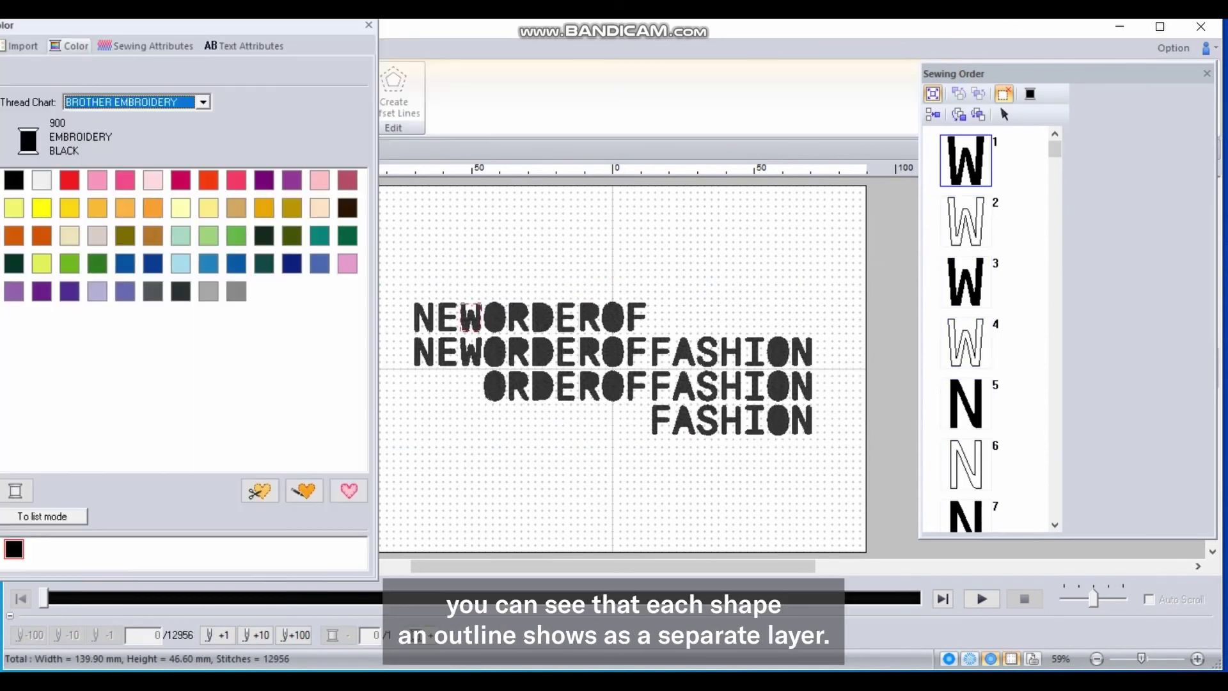
Step: Make the first W vermillion, then move the Color panel aside to reach the stitch type choices
{"action": "left_click", "coordinate": [209, 179]}
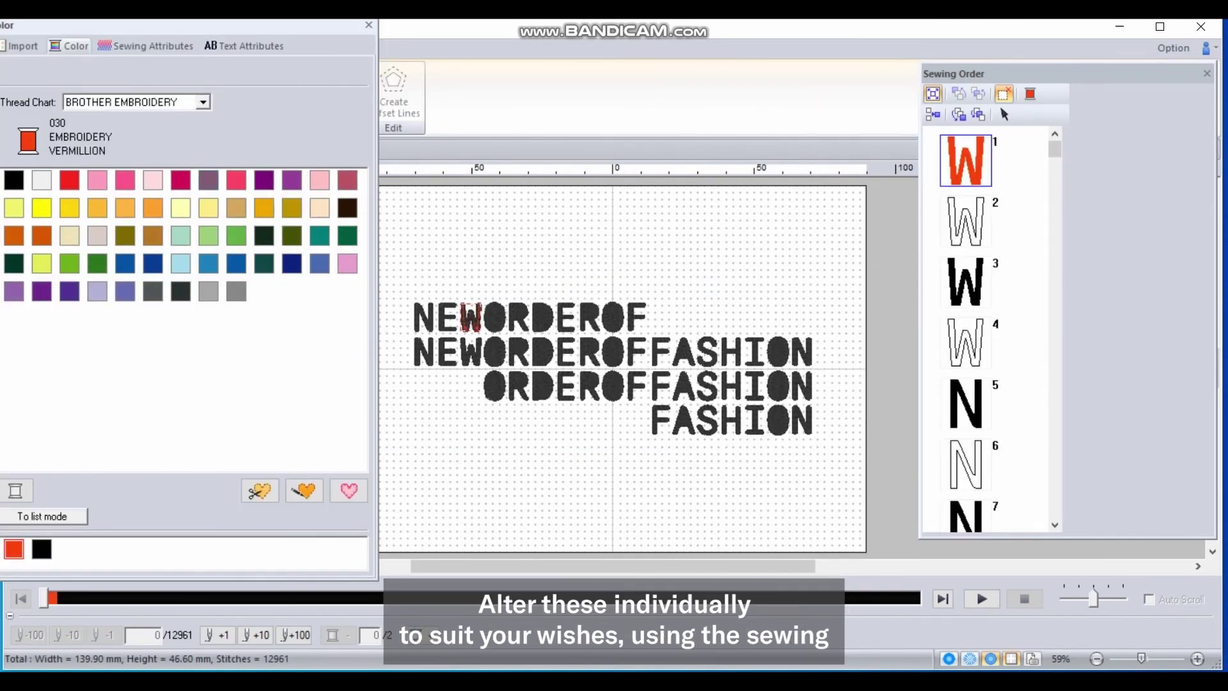
{"action": "left_click_drag", "start_coordinate": [192, 25], "coordinate": [1194, 268]}
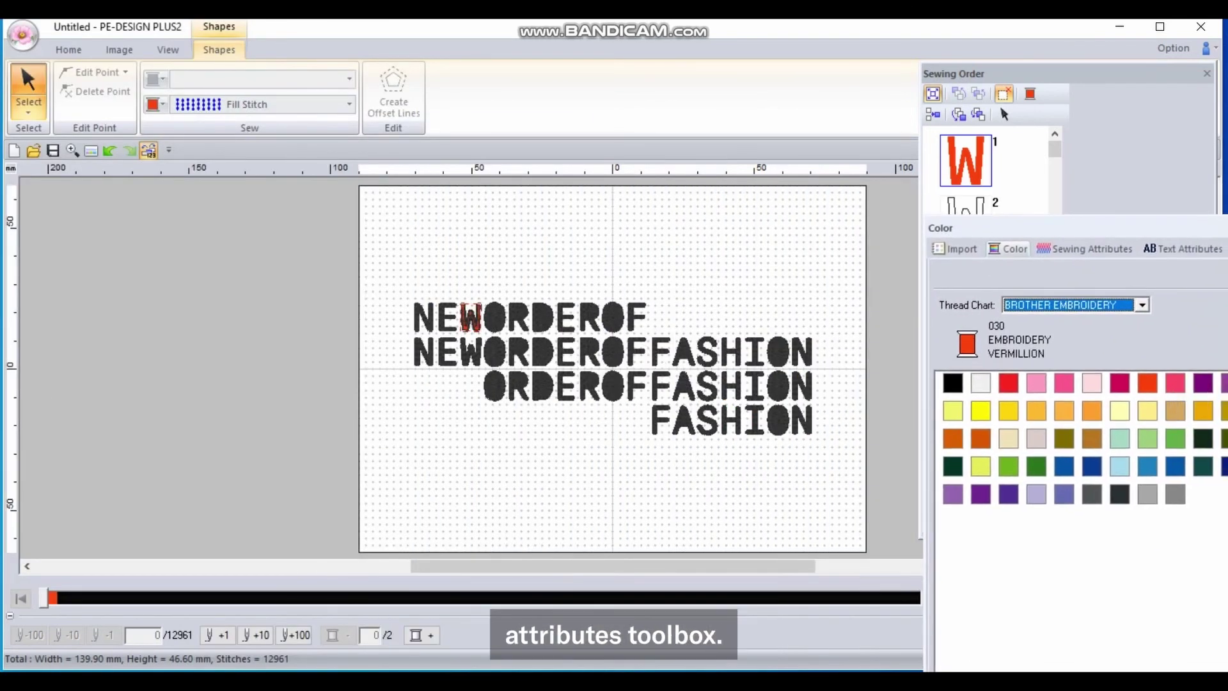
{"action": "left_click", "coordinate": [263, 104]}
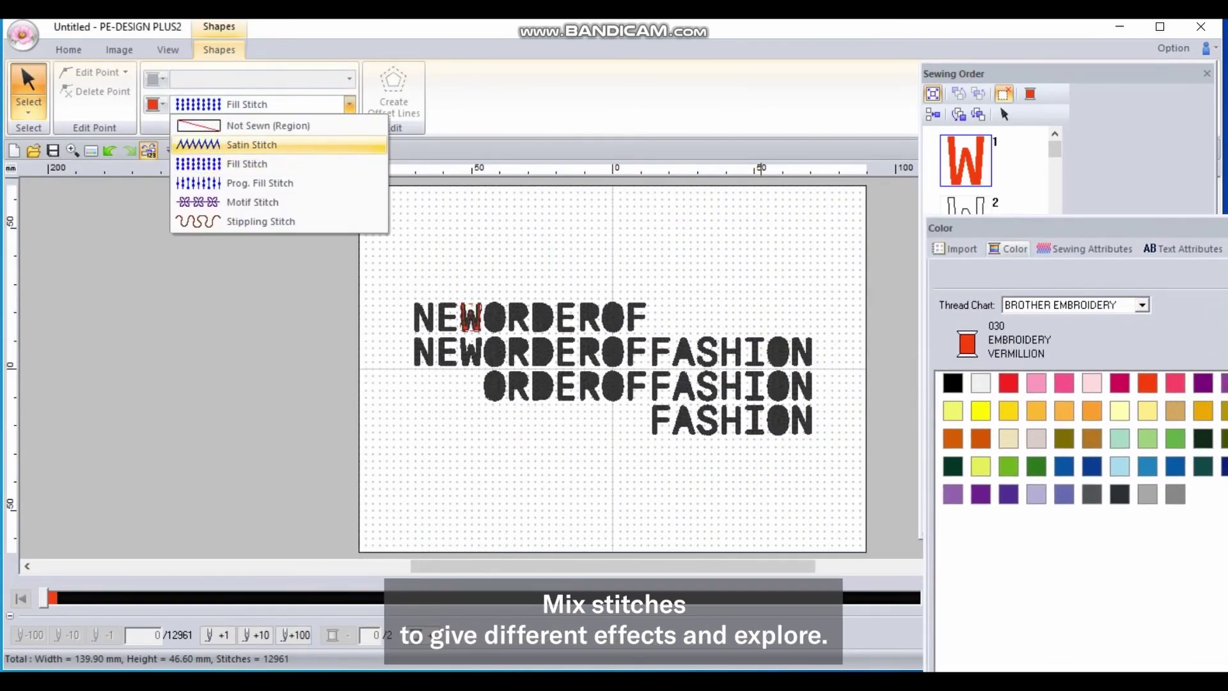